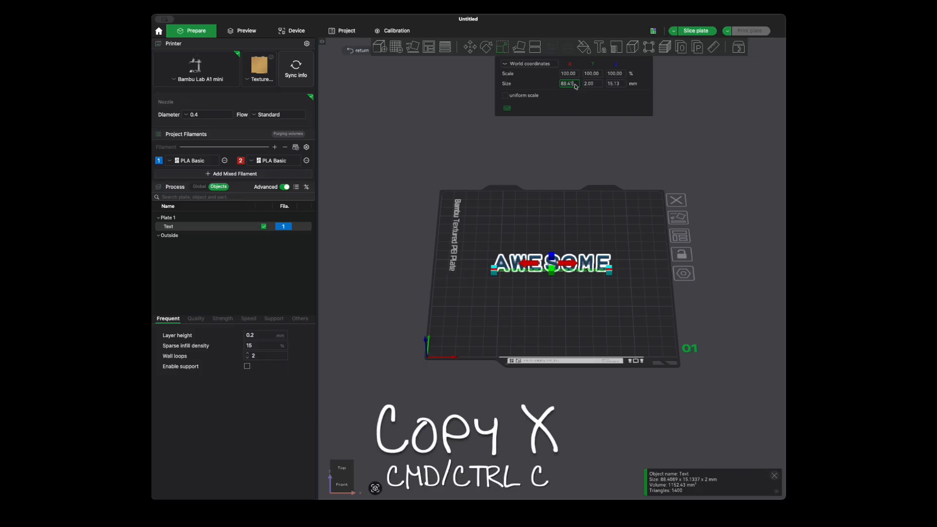
# Set the AWESOME text's Y size to 88.41 mm to match its X size
pyautogui.click(592, 83)
pyautogui.write('88.41')
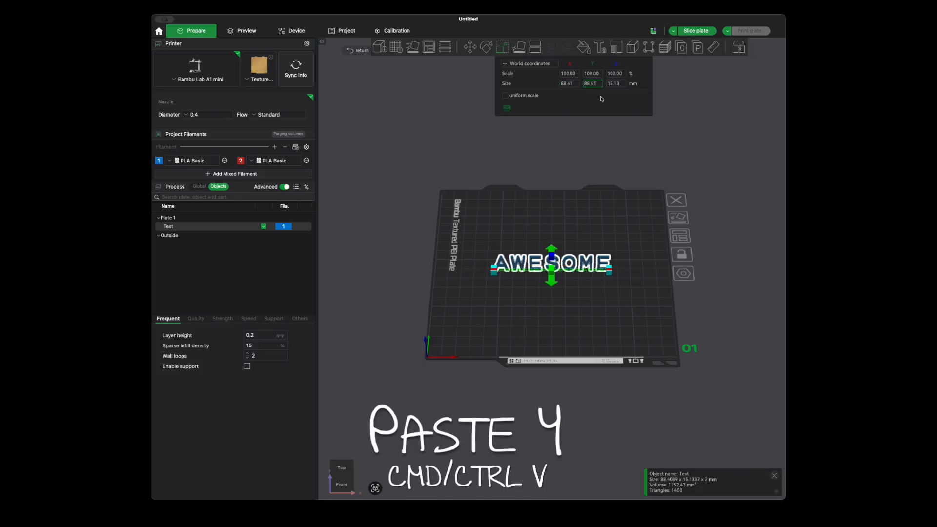
pyautogui.press('Return')
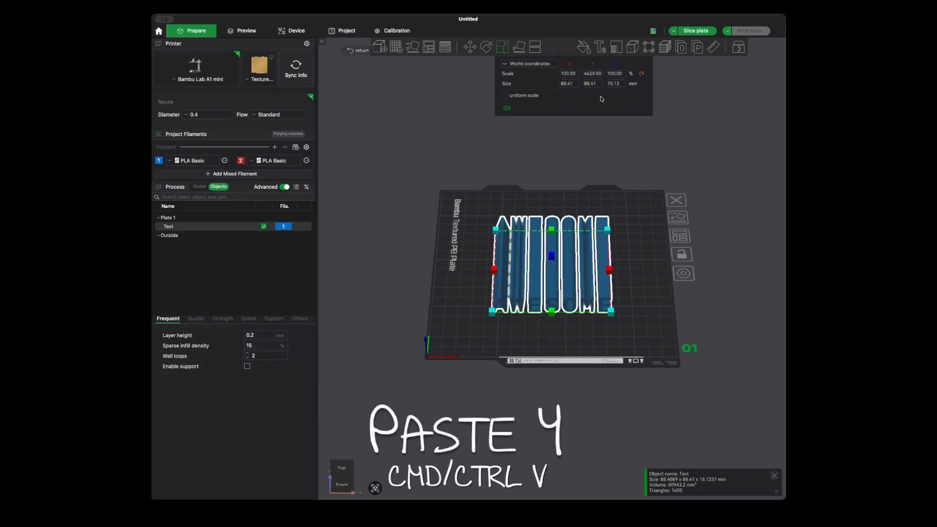
# Clone the stretched AWESOME text to make one copy
pyautogui.rightClick(554, 247)
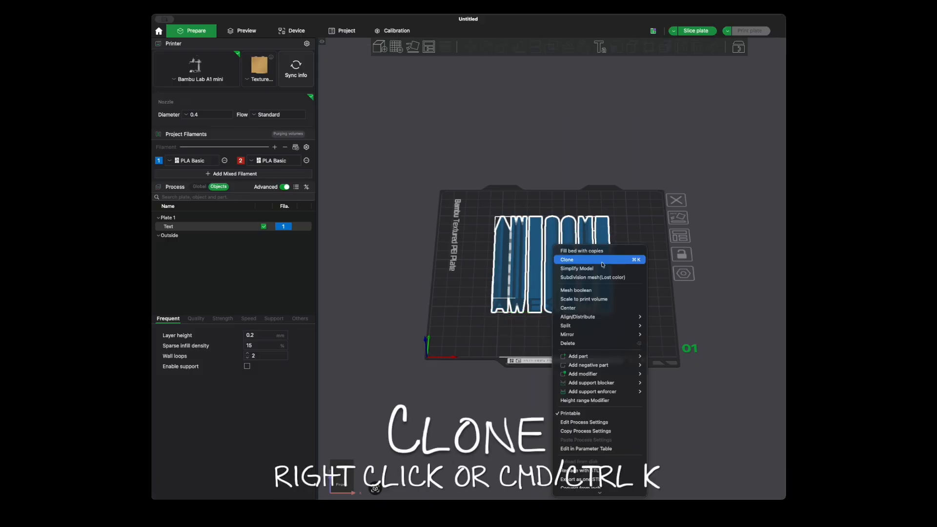
pyautogui.click(602, 265)
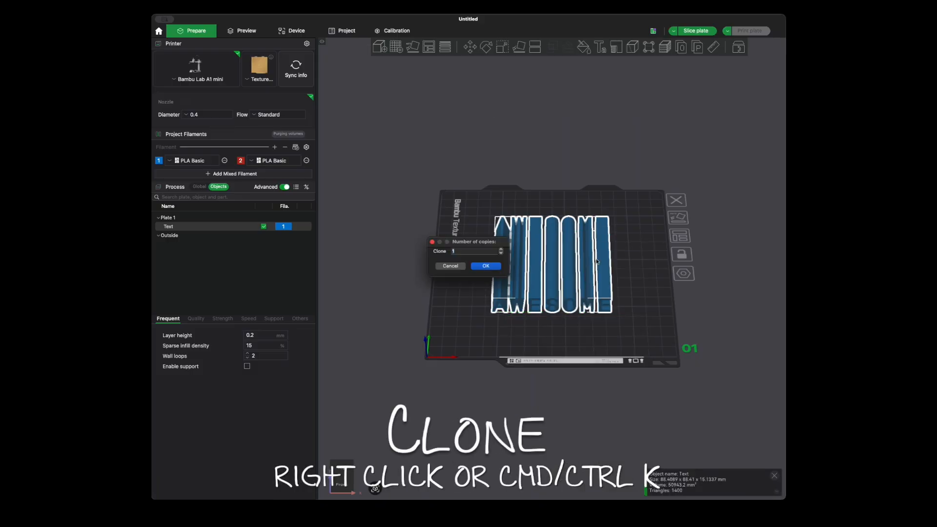
pyautogui.click(485, 266)
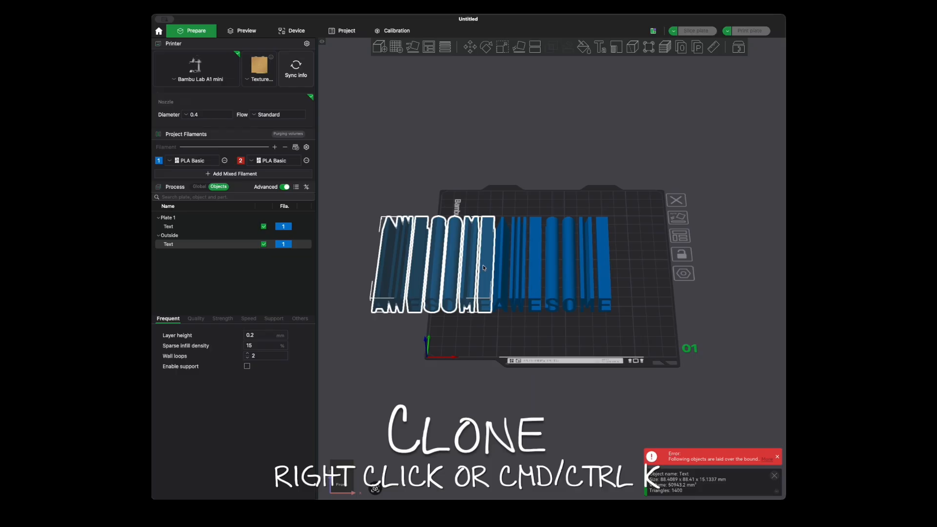
# Replace the cloned text's wording with the five-letter name and rotate it 90° about Z
pyautogui.click(600, 47)
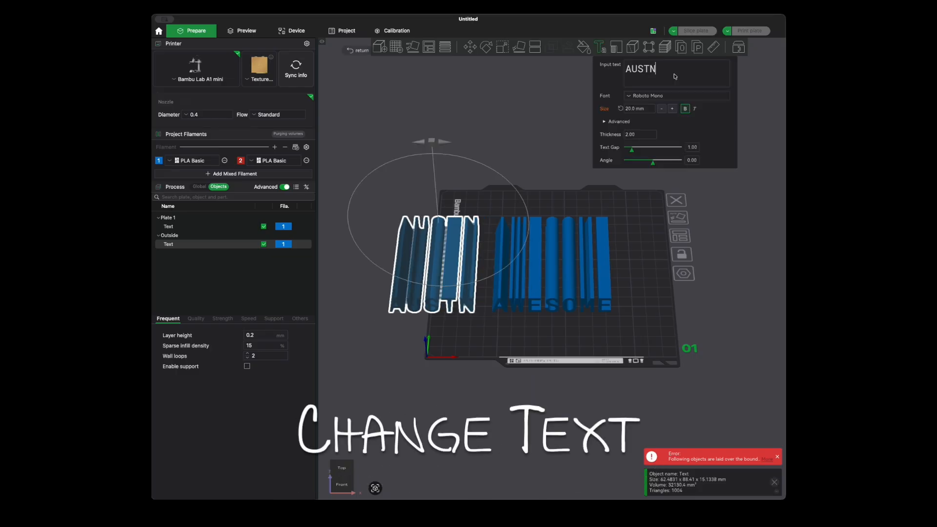
pyautogui.click(488, 51)
pyautogui.moveTo(580, 73); pyautogui.dragTo(609, 77)
pyautogui.write('90')
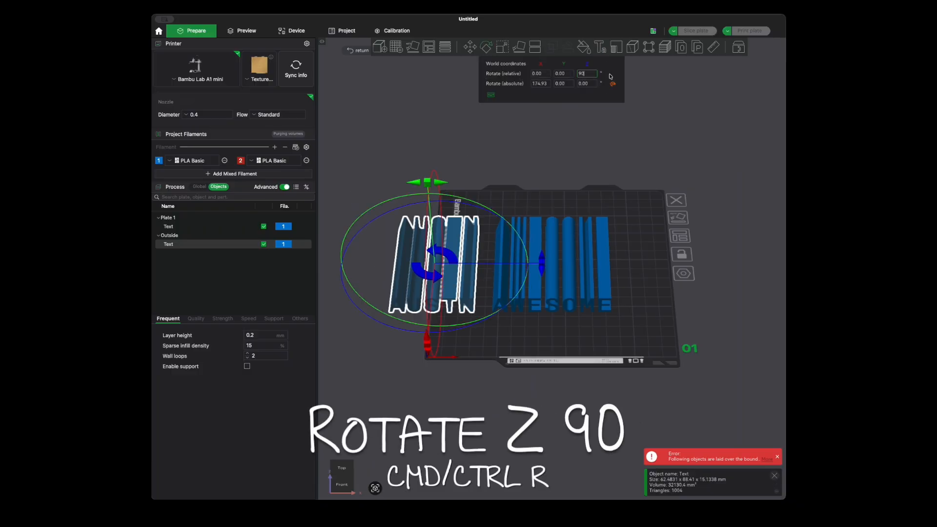
pyautogui.press('Return')
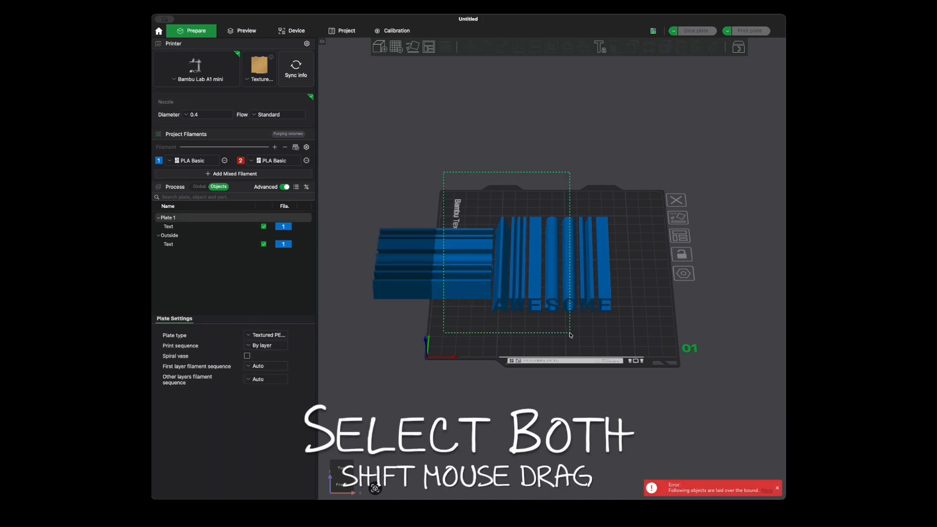
# Select both text objects and align their centers in X and Y so they overlap
pyautogui.keyDown('shift'); pyautogui.moveTo(570, 335); pyautogui.dragTo(570, 335); pyautogui.keyUp('shift')
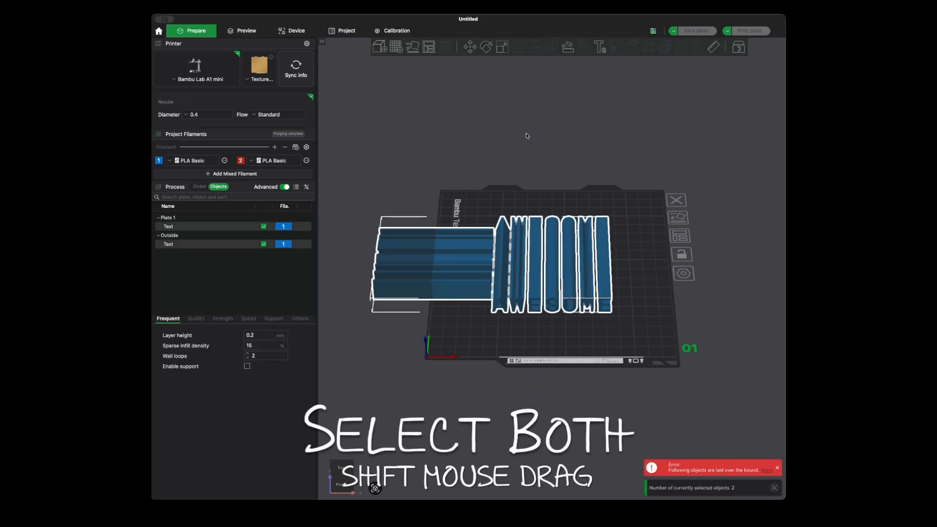
pyautogui.click(471, 49)
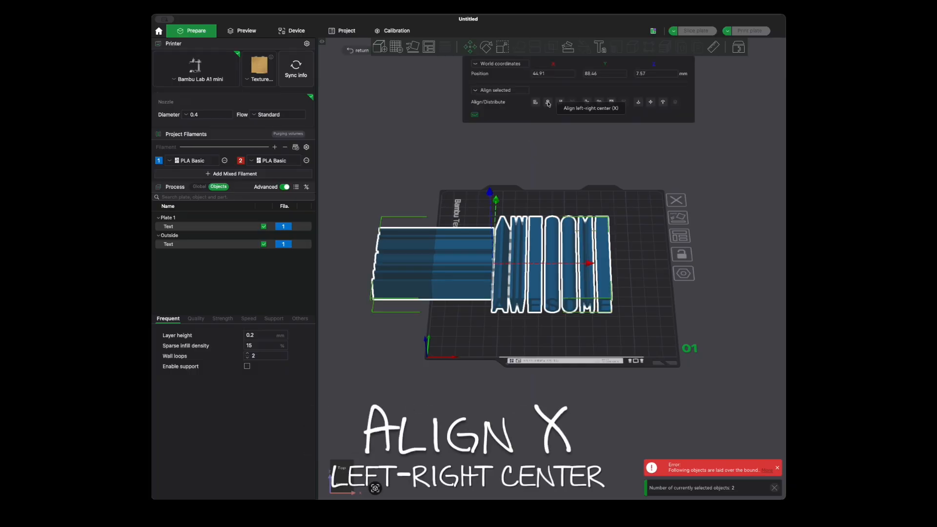
pyautogui.click(548, 103)
pyautogui.click(599, 103)
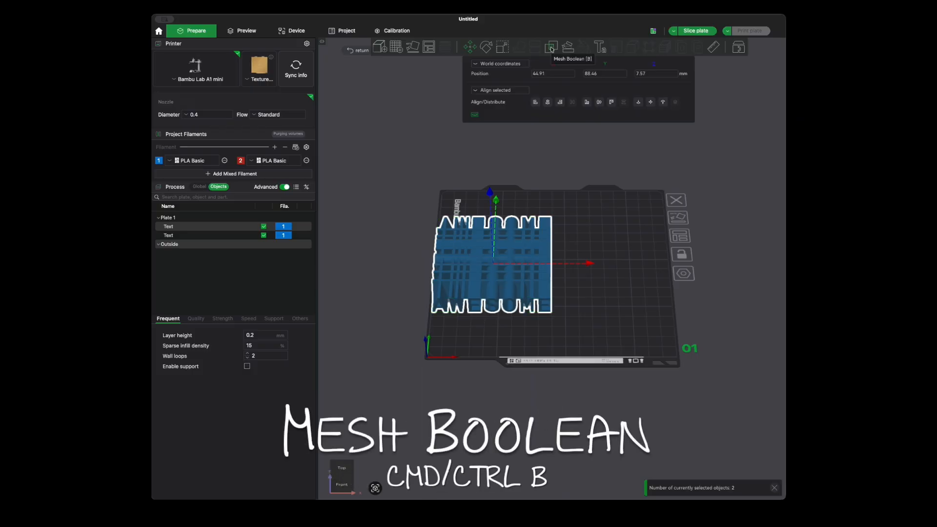
# Combine the two overlapping texts with a Mesh Boolean intersection, without keeping the original models
pyautogui.click(552, 47)
pyautogui.click(641, 67)
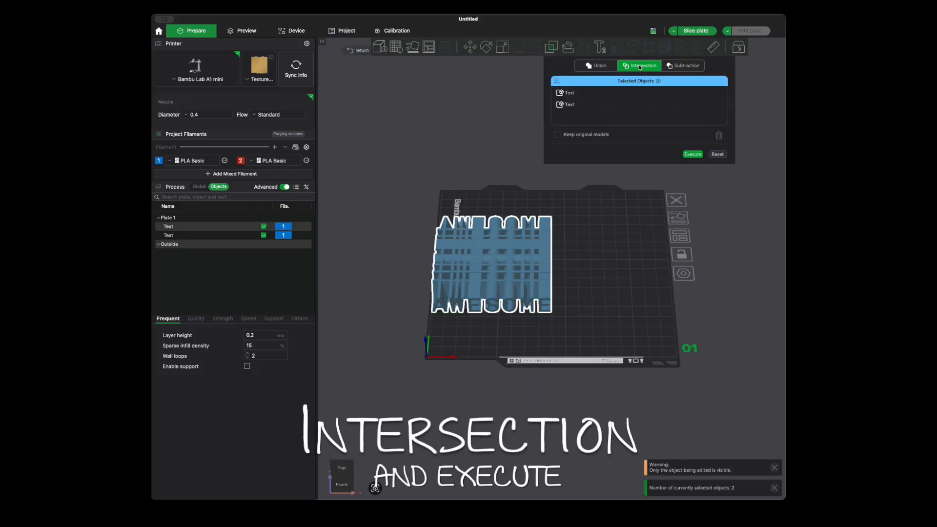
pyautogui.click(693, 154)
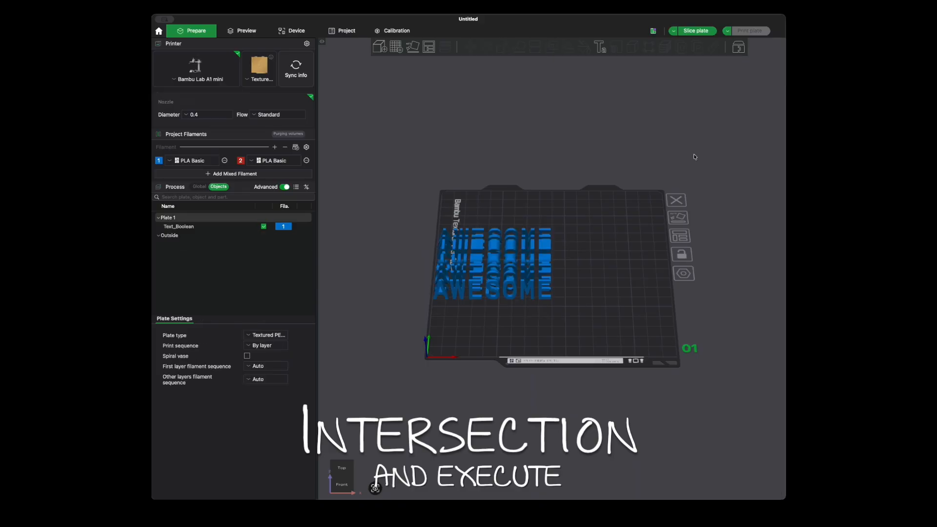
# Center the intersected text on the plate and split it into separate objects
pyautogui.click(548, 261)
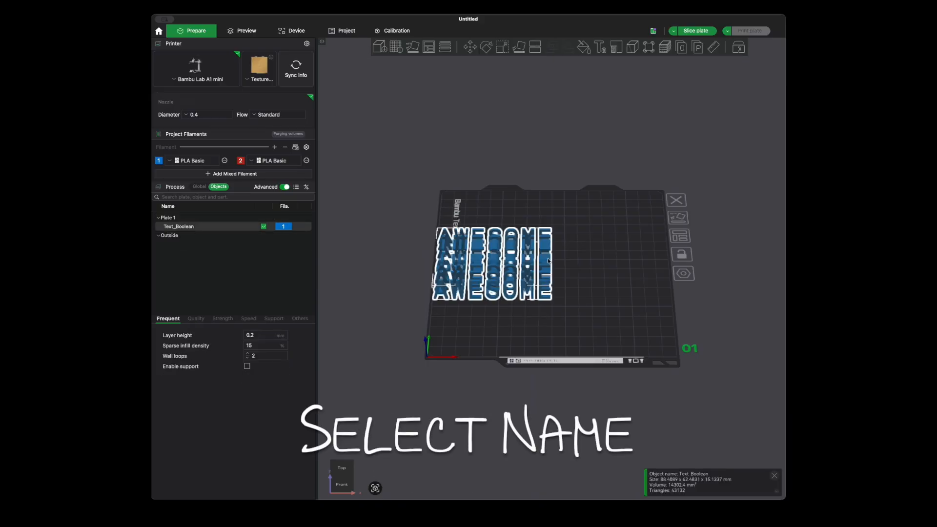
pyautogui.rightClick(549, 260)
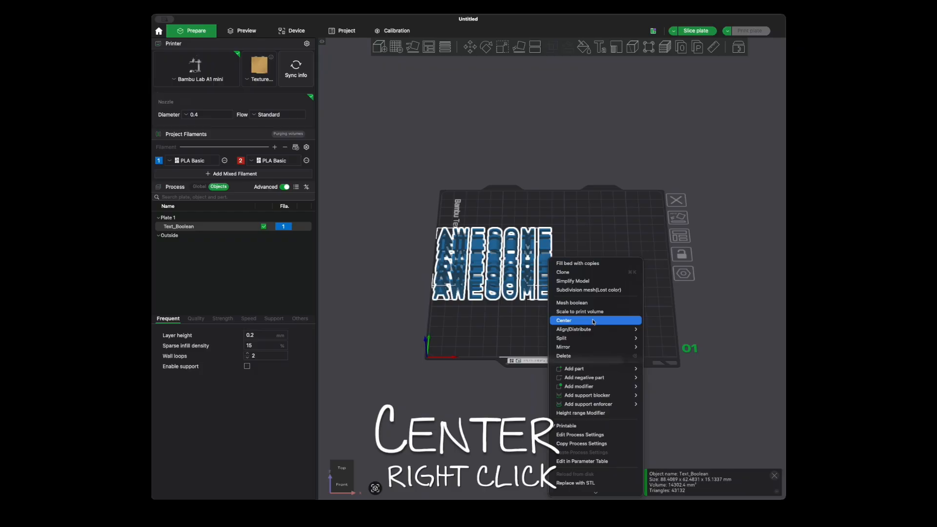
pyautogui.click(593, 321)
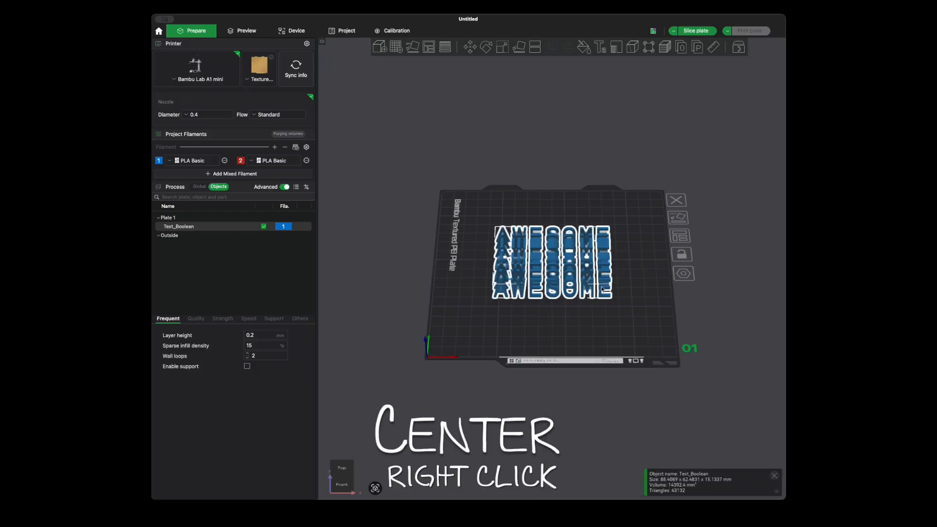
pyautogui.click(681, 48)
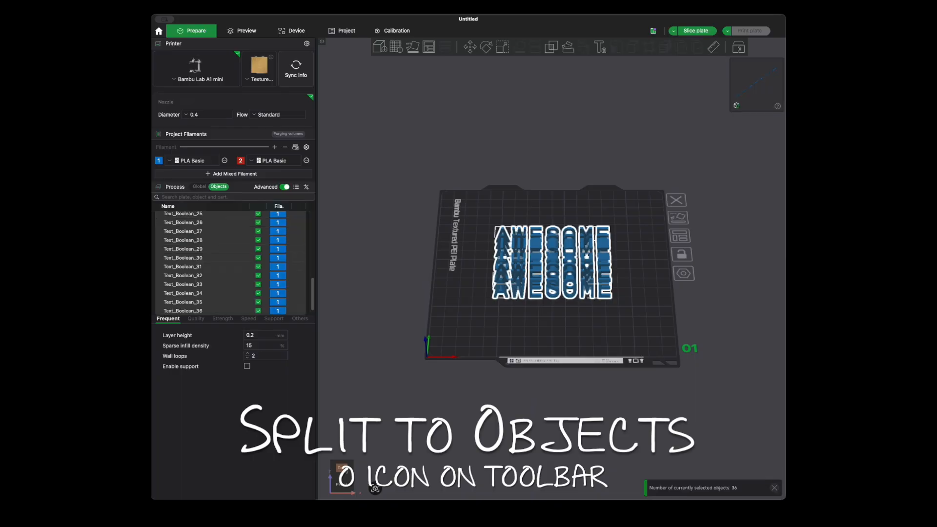
# Delete all letter blocks except, from front row to back: A; W and E; S; O and M; the final E
pyautogui.click(346, 471)
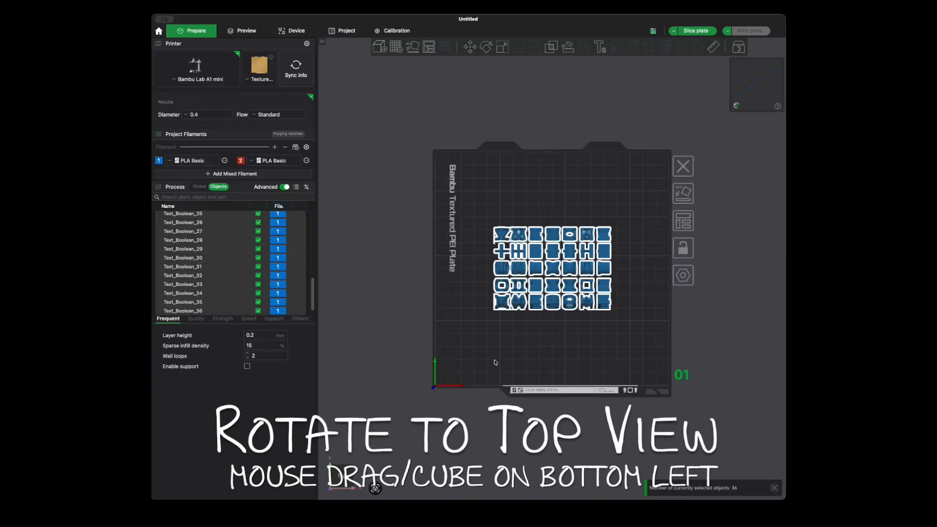
pyautogui.press('z')
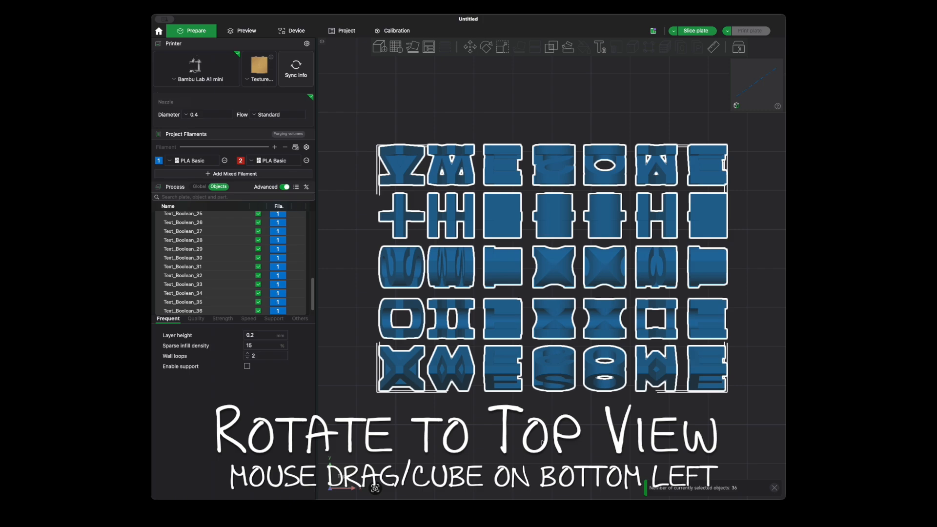
pyautogui.click(543, 442)
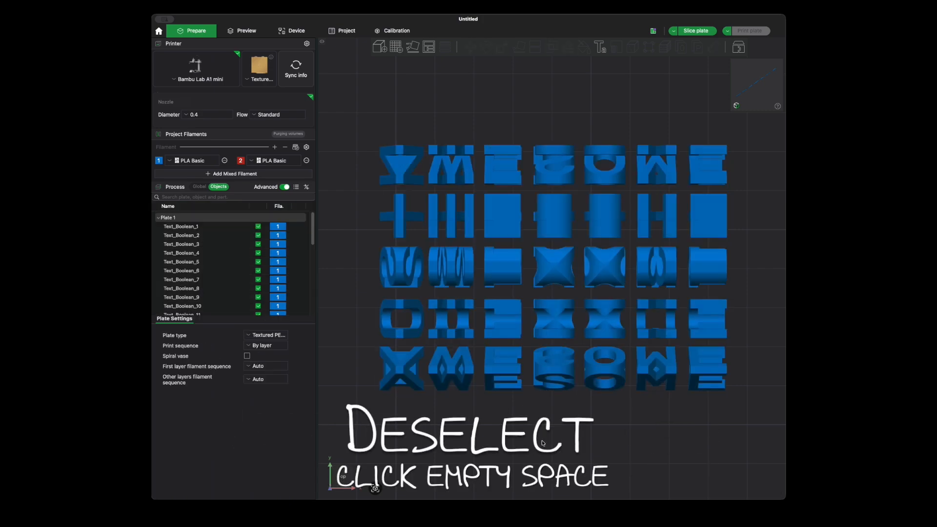
pyautogui.click(450, 368)
pyautogui.keyDown('ctrl'); pyautogui.click(502, 368); pyautogui.keyUp('ctrl')
pyautogui.keyDown('ctrl'); pyautogui.click(554, 368); pyautogui.keyUp('ctrl')
pyautogui.keyDown('ctrl'); pyautogui.click(604, 368); pyautogui.keyUp('ctrl')
pyautogui.keyDown('ctrl'); pyautogui.click(656, 369); pyautogui.keyUp('ctrl')
pyautogui.keyDown('ctrl'); pyautogui.click(697, 372); pyautogui.keyUp('ctrl')
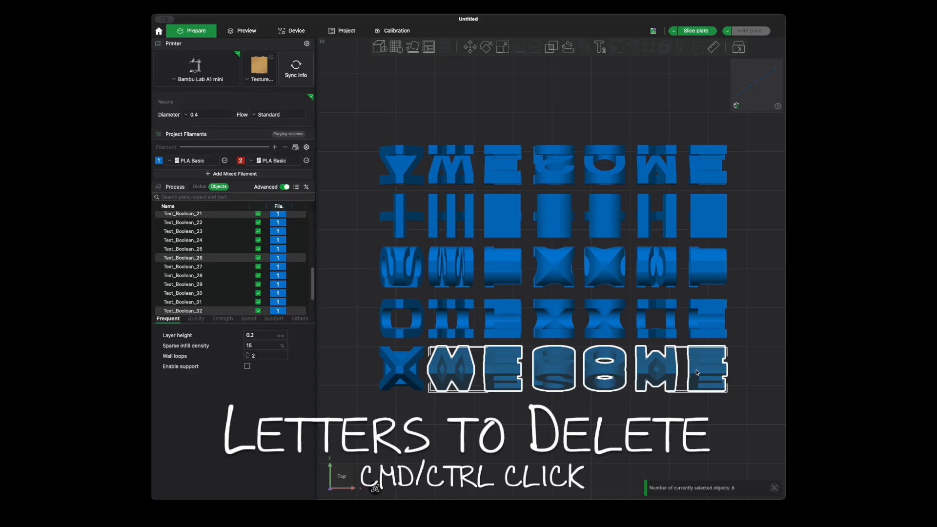
pyautogui.keyDown('ctrl'); pyautogui.click(401, 318); pyautogui.keyUp('ctrl')
pyautogui.keyDown('ctrl'); pyautogui.click(554, 318); pyautogui.keyUp('ctrl')
pyautogui.keyDown('ctrl'); pyautogui.click(604, 318); pyautogui.keyUp('ctrl')
pyautogui.keyDown('ctrl'); pyautogui.click(657, 318); pyautogui.keyUp('ctrl')
pyautogui.keyDown('ctrl'); pyautogui.click(705, 335); pyautogui.keyUp('ctrl')
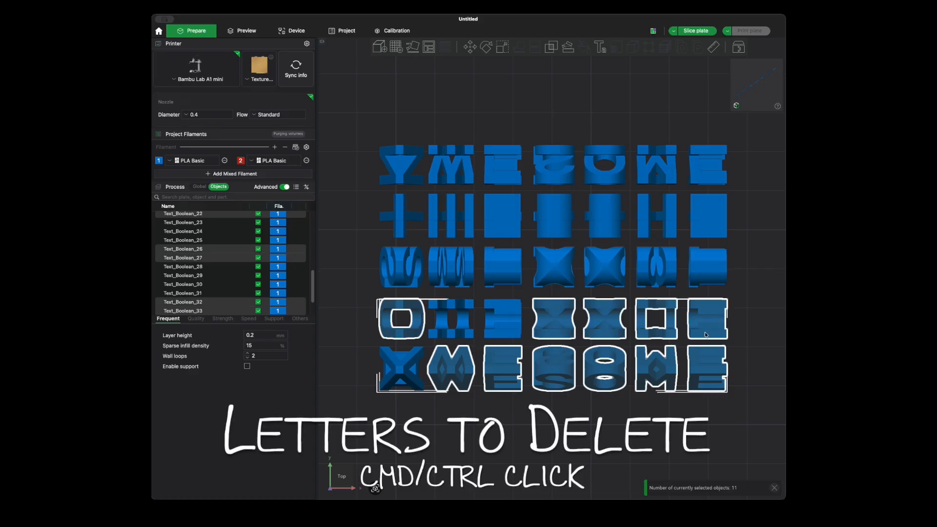
pyautogui.keyDown('ctrl'); pyautogui.click(402, 266); pyautogui.keyUp('ctrl')
pyautogui.keyDown('ctrl'); pyautogui.click(451, 266); pyautogui.keyUp('ctrl')
pyautogui.keyDown('ctrl'); pyautogui.click(502, 266); pyautogui.keyUp('ctrl')
pyautogui.keyDown('ctrl'); pyautogui.click(605, 266); pyautogui.keyUp('ctrl')
pyautogui.keyDown('ctrl'); pyautogui.click(657, 266); pyautogui.keyUp('ctrl')
pyautogui.keyDown('ctrl'); pyautogui.click(699, 272); pyautogui.keyUp('ctrl')
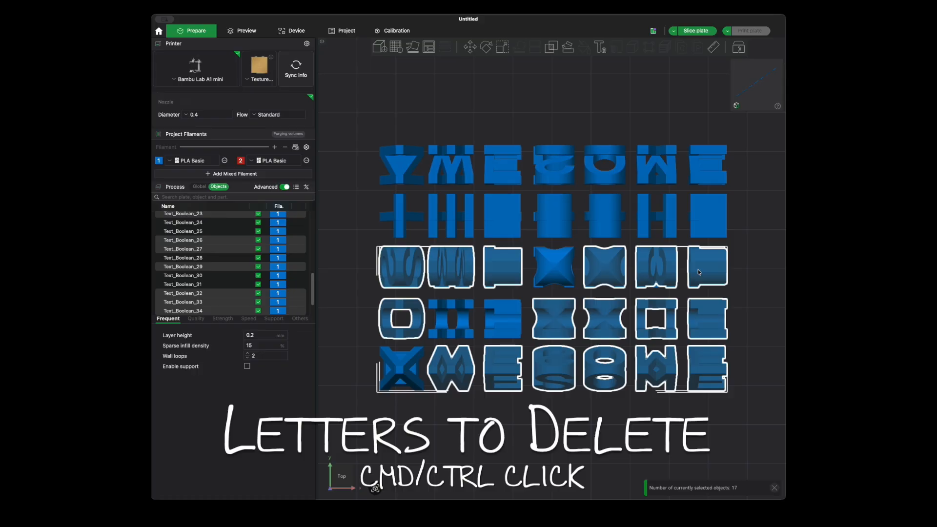
pyautogui.keyDown('ctrl'); pyautogui.click(401, 216); pyautogui.keyUp('ctrl')
pyautogui.keyDown('ctrl'); pyautogui.click(451, 216); pyautogui.keyUp('ctrl')
pyautogui.keyDown('ctrl'); pyautogui.click(503, 216); pyautogui.keyUp('ctrl')
pyautogui.keyDown('ctrl'); pyautogui.click(554, 216); pyautogui.keyUp('ctrl')
pyautogui.keyDown('ctrl'); pyautogui.click(696, 225); pyautogui.keyUp('ctrl')
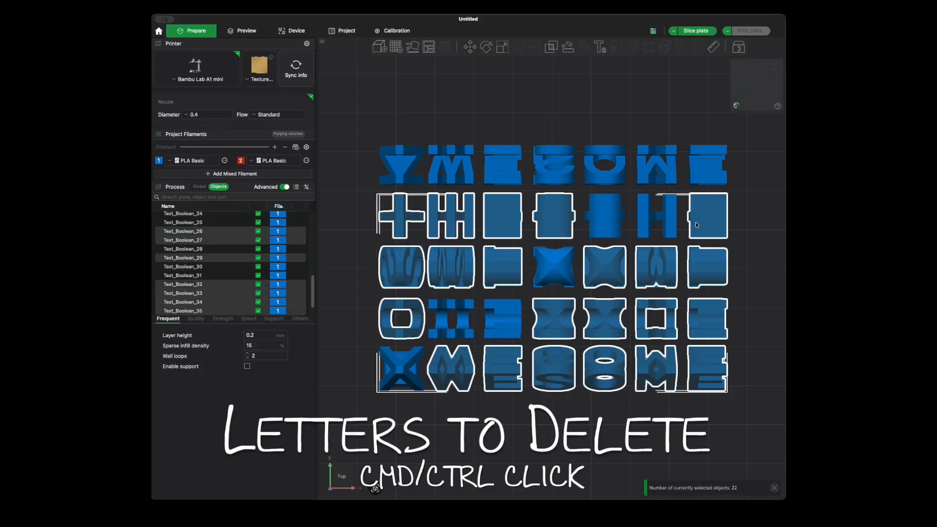
pyautogui.keyDown('ctrl'); pyautogui.click(401, 165); pyautogui.keyUp('ctrl')
pyautogui.keyDown('ctrl'); pyautogui.click(450, 165); pyautogui.keyUp('ctrl')
pyautogui.keyDown('ctrl'); pyautogui.click(503, 165); pyautogui.keyUp('ctrl')
pyautogui.keyDown('ctrl'); pyautogui.click(554, 165); pyautogui.keyUp('ctrl')
pyautogui.keyDown('ctrl'); pyautogui.click(605, 165); pyautogui.keyUp('ctrl')
pyautogui.keyDown('ctrl'); pyautogui.click(641, 180); pyautogui.keyUp('ctrl')
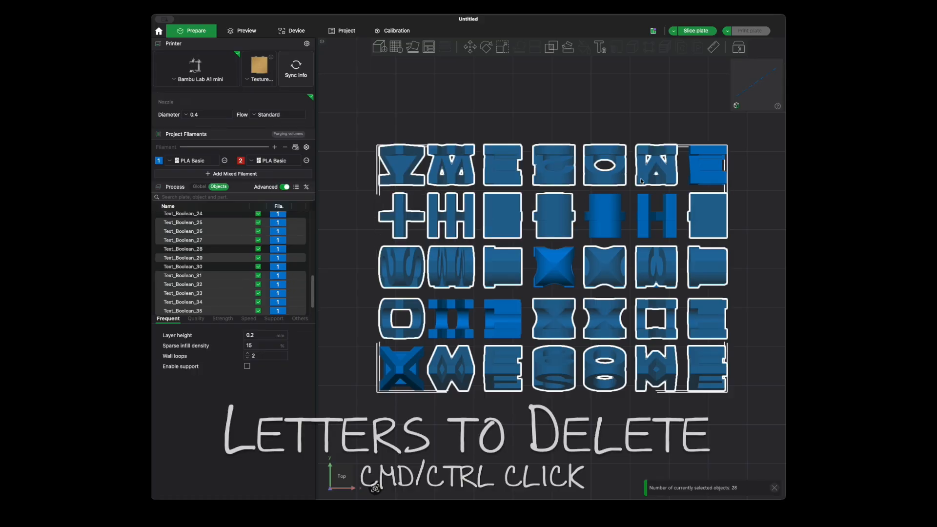
pyautogui.rightClick(641, 181)
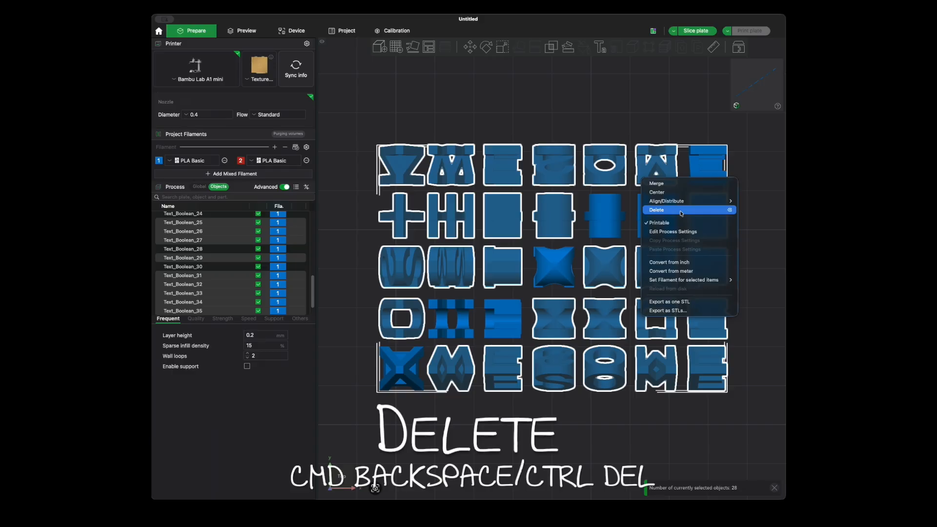
pyautogui.click(681, 209)
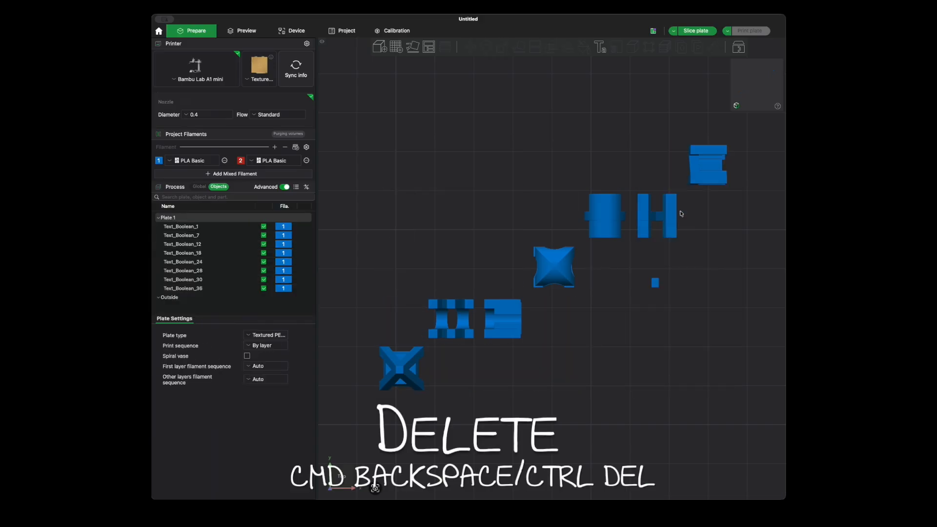
# Delete the small leftover fragment below the M block
pyautogui.click(655, 283)
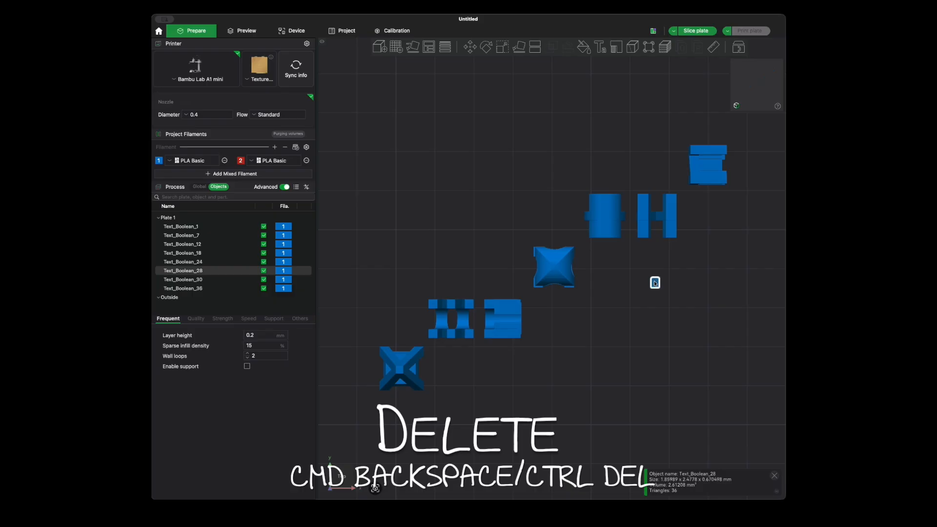
pyautogui.rightClick(655, 283)
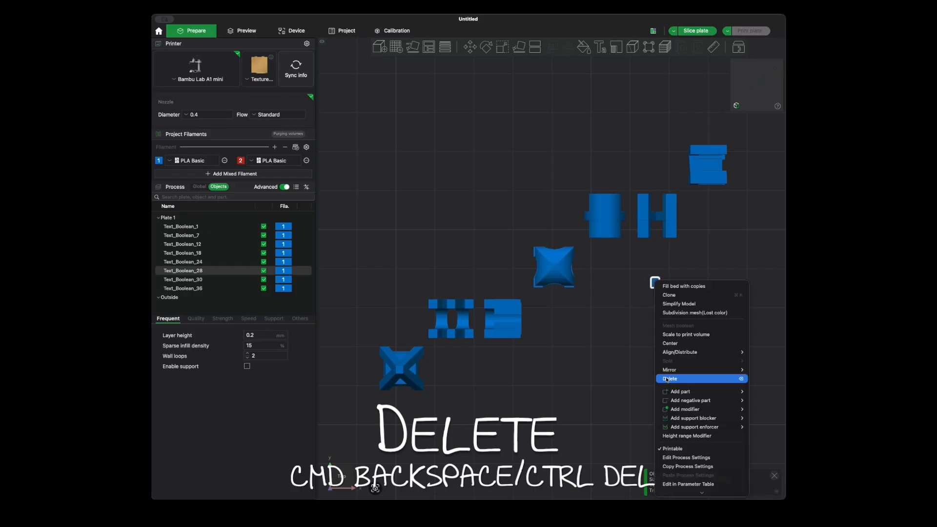
pyautogui.click(667, 379)
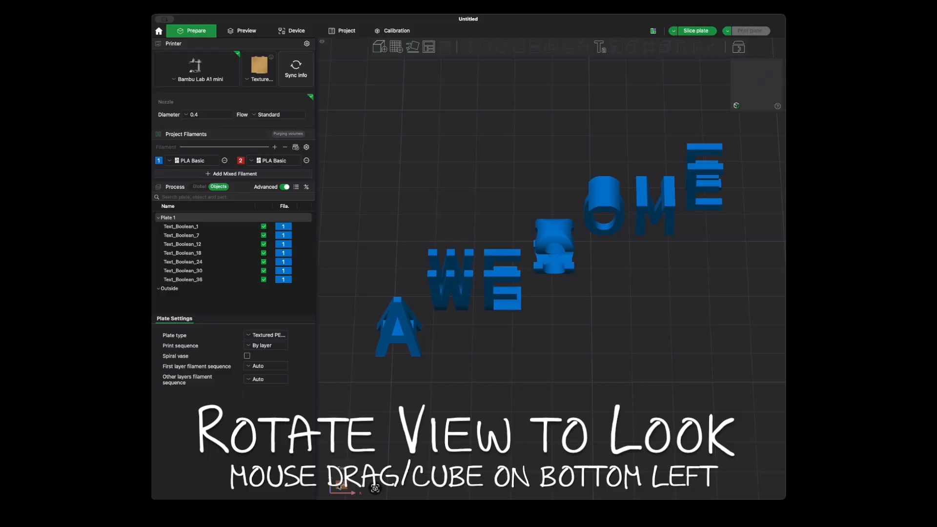
# Examine the remaining letters from the front, side and top to check how the words read
pyautogui.click(340, 486)
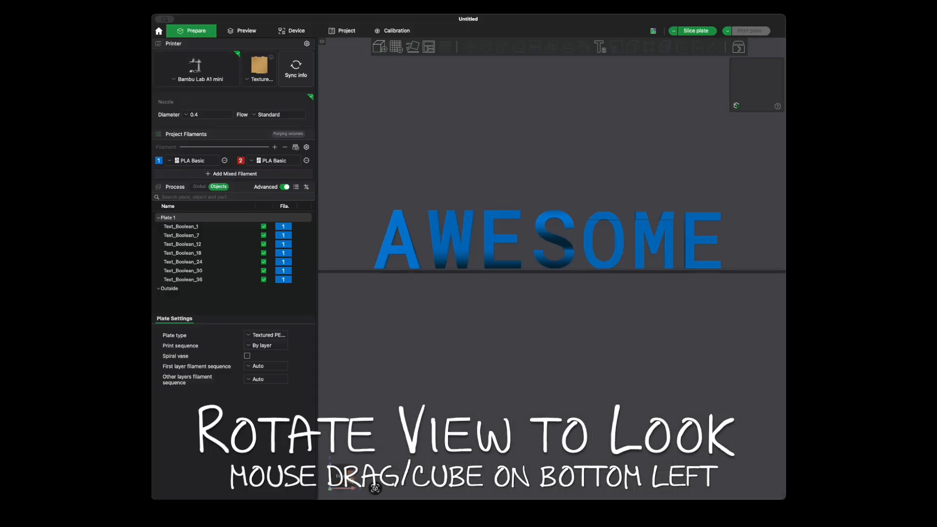
pyautogui.click(351, 480)
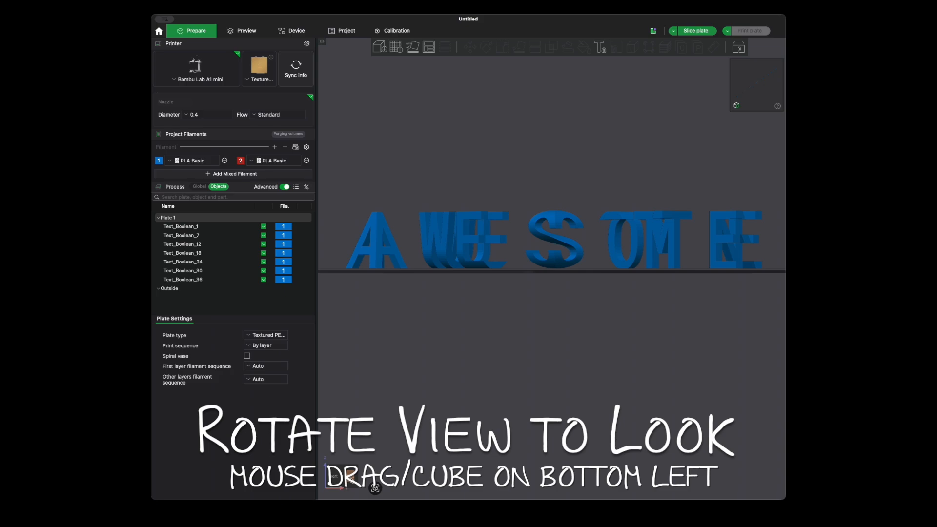
pyautogui.click(349, 477)
pyautogui.click(334, 479)
pyautogui.click(341, 470)
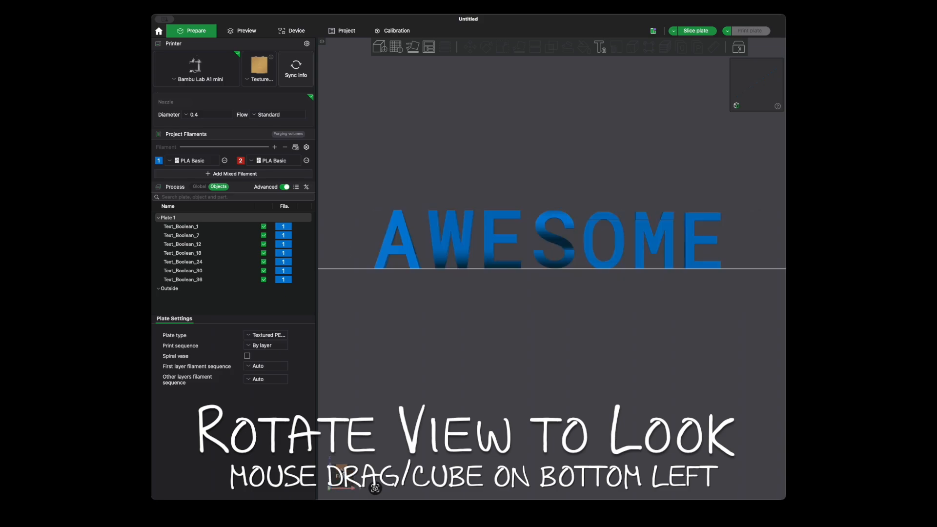
pyautogui.click(341, 471)
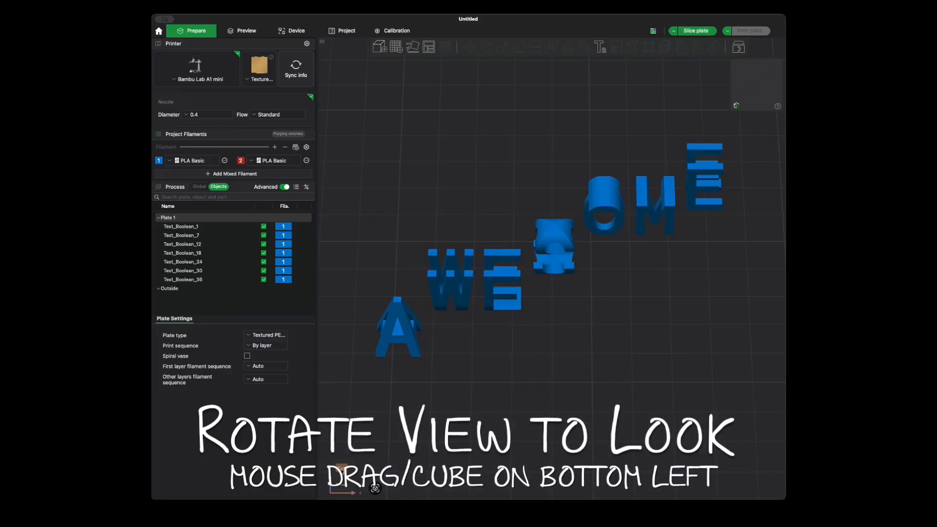
pyautogui.click(342, 470)
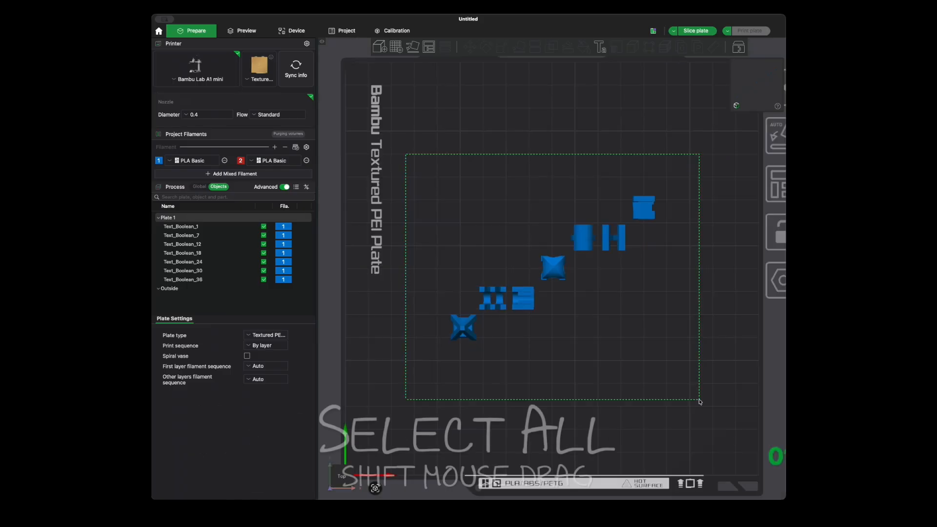
# Select all seven letter blocks on the plate and merge them into one assembly
pyautogui.keyDown('shift'); pyautogui.moveTo(700, 398); pyautogui.dragTo(700, 401); pyautogui.keyUp('shift')
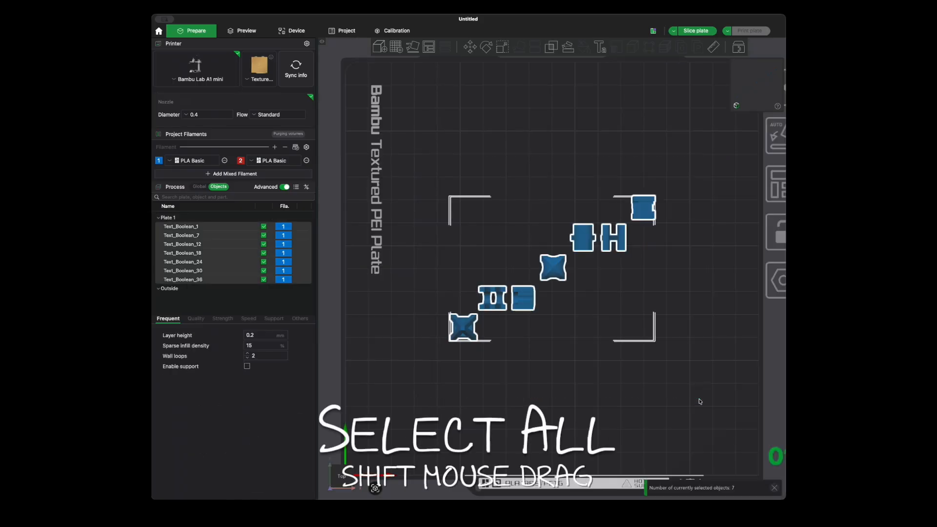
pyautogui.rightClick(558, 268)
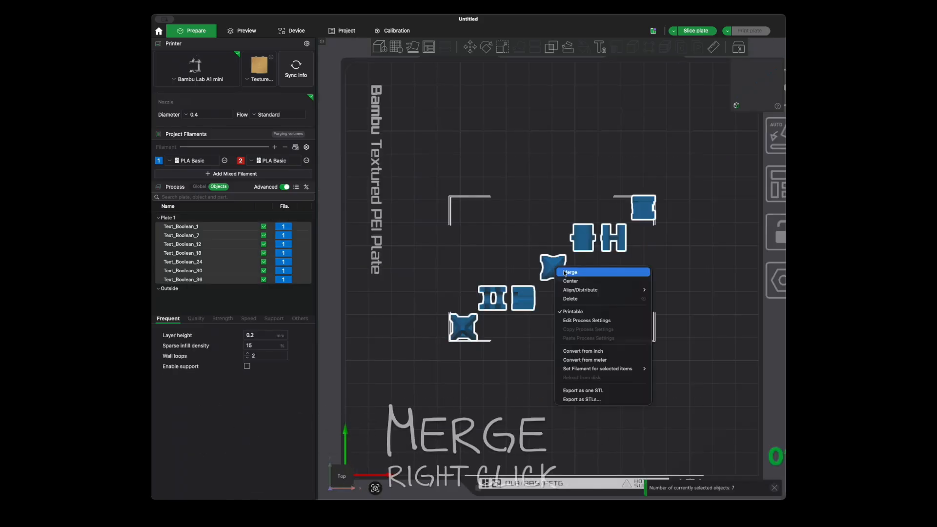
pyautogui.click(569, 273)
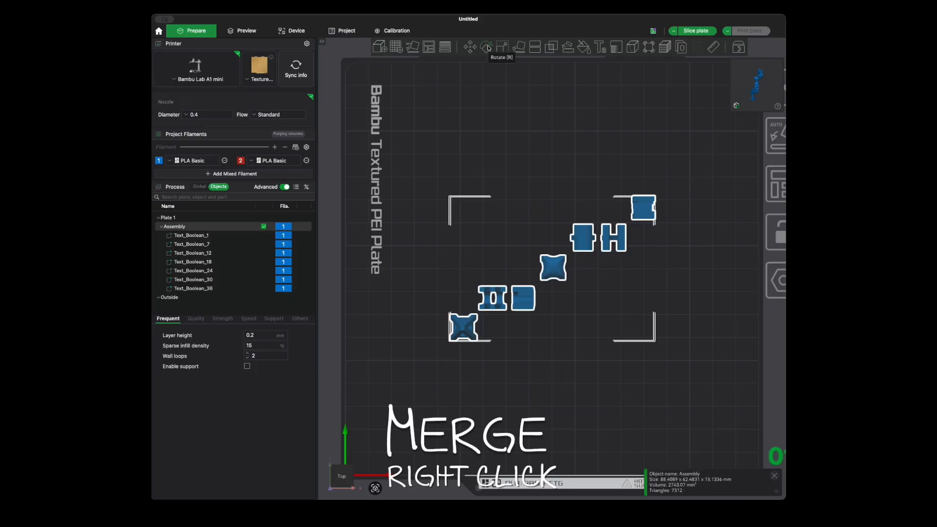
# Rotate the merged letter assembly 330° about the Z axis and deselect it
pyautogui.click(487, 47)
pyautogui.click(587, 73)
pyautogui.write('330')
pyautogui.press('Return')
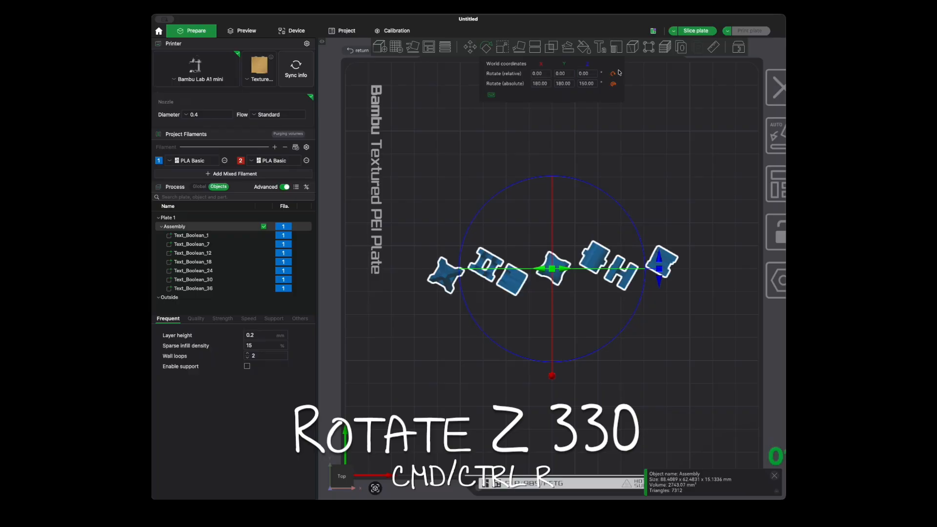
pyautogui.click(620, 391)
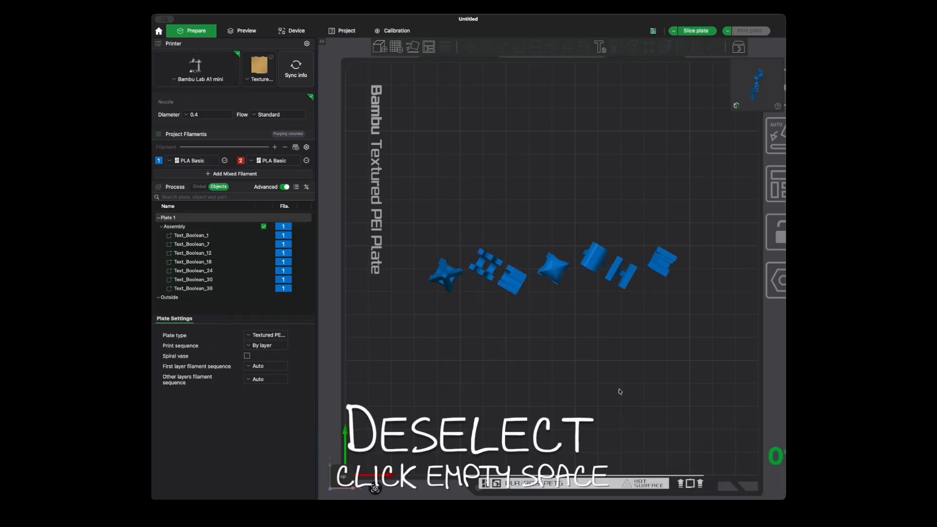
# Add a cube primitive to the plate as the base for the letters
pyautogui.rightClick(535, 375)
pyautogui.moveTo(561, 455)
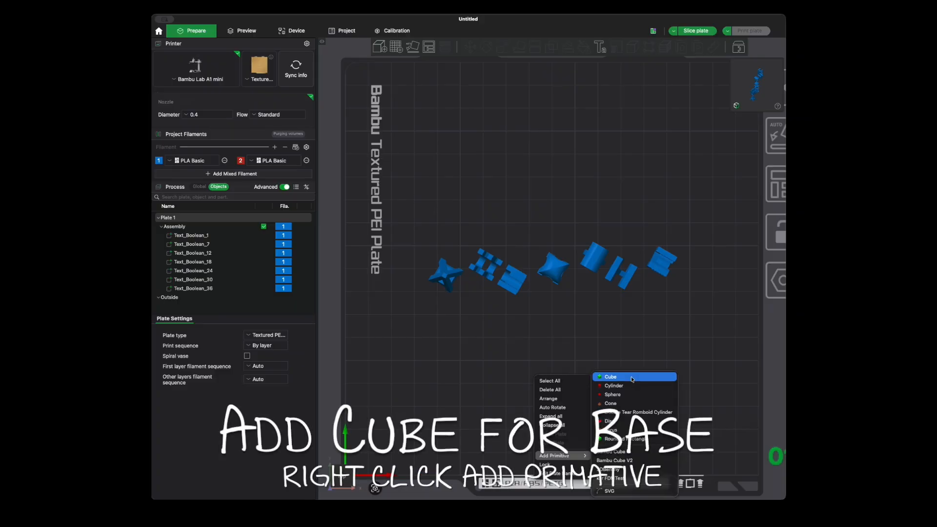
pyautogui.click(632, 378)
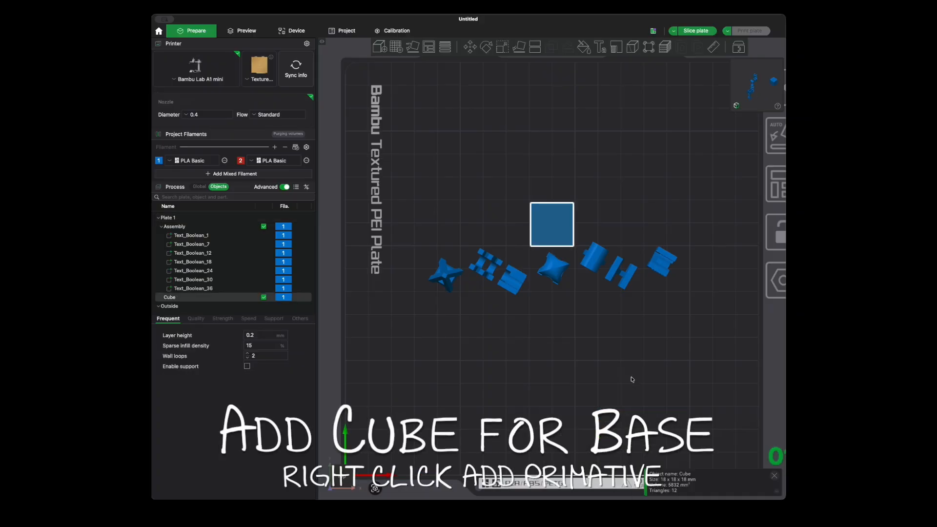
# Scale the cube's X size to the letter assembly's X size plus 10 mm, 117.81 mm, without uniform scaling
pyautogui.click(558, 270)
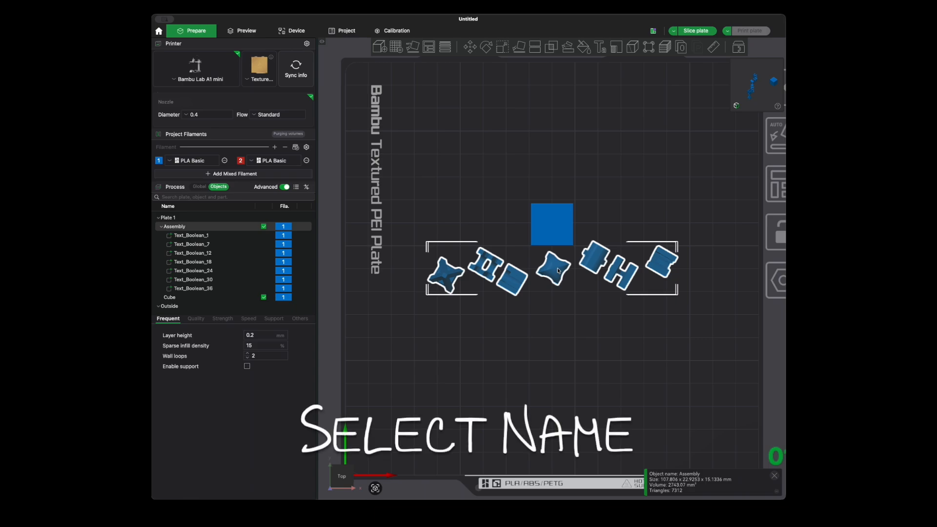
pyautogui.click(503, 48)
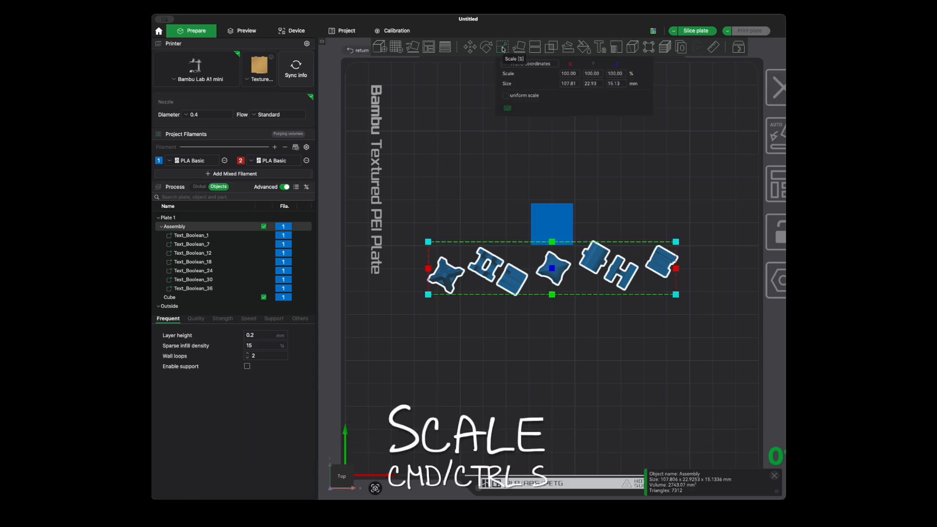
pyautogui.click(567, 84)
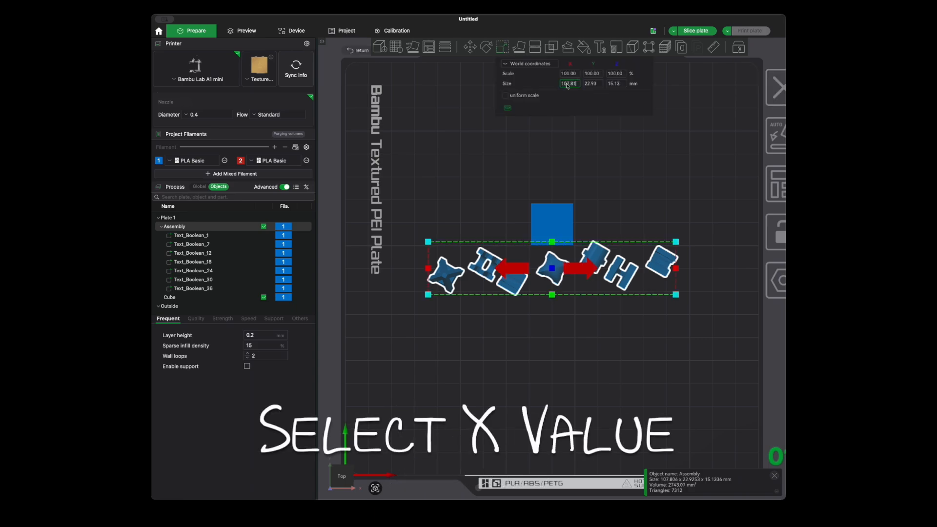
pyautogui.click(564, 212)
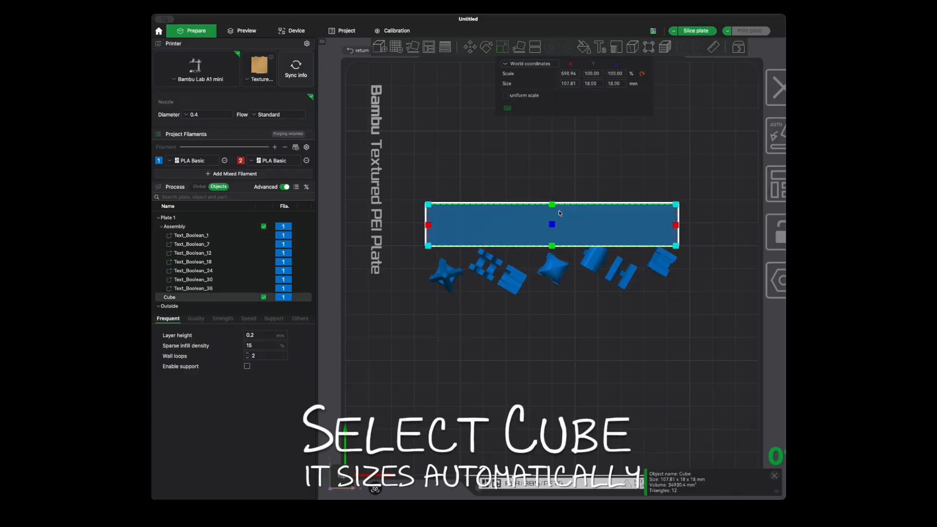
pyautogui.click(568, 84)
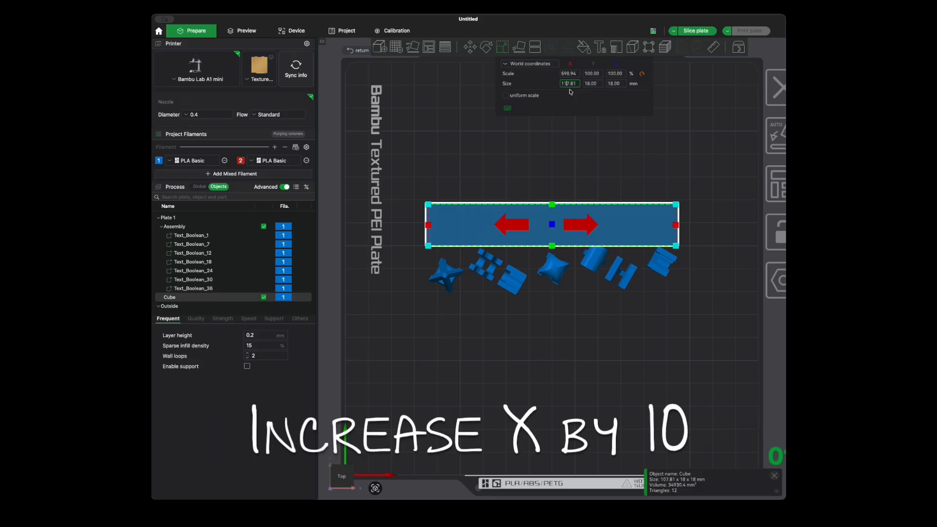
pyautogui.press('Return')
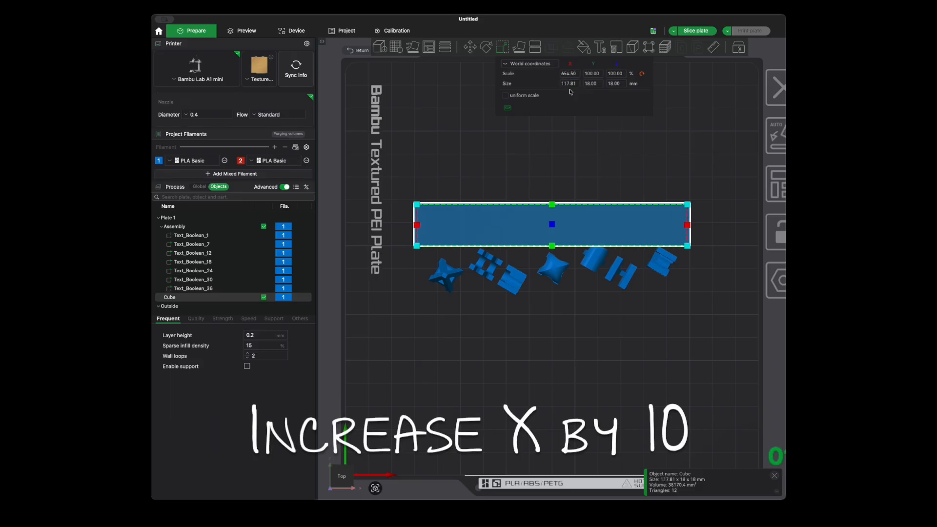
# Scale the cube's Y size to the letter assembly's Y size plus 10 mm, 32.93 mm
pyautogui.click(559, 267)
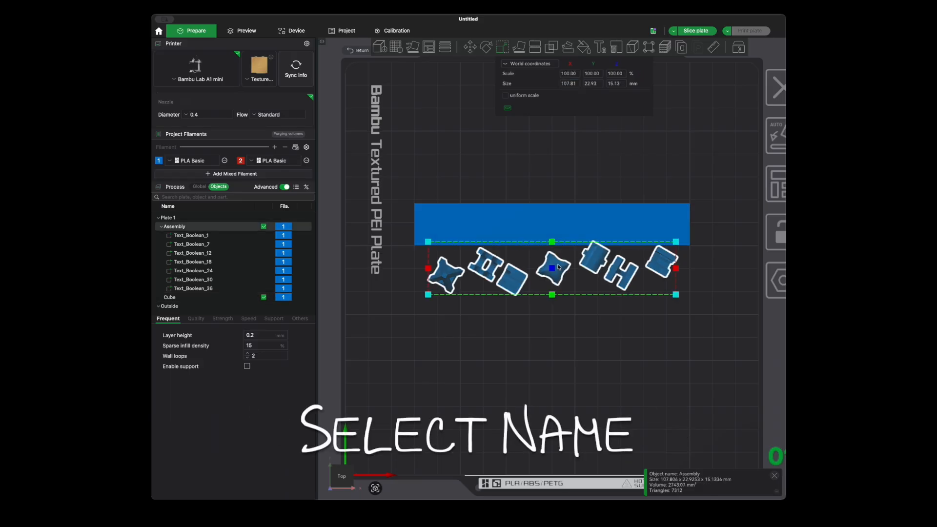
pyautogui.click(593, 84)
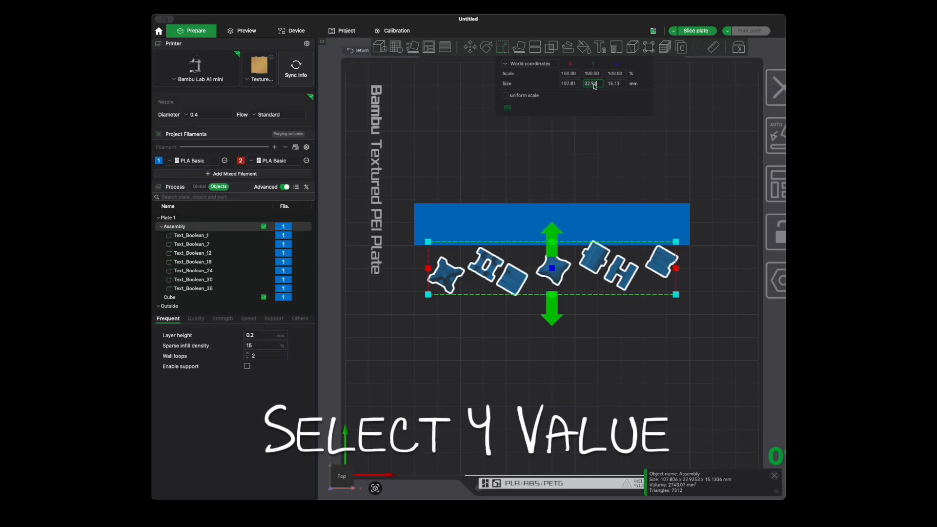
pyautogui.click(596, 213)
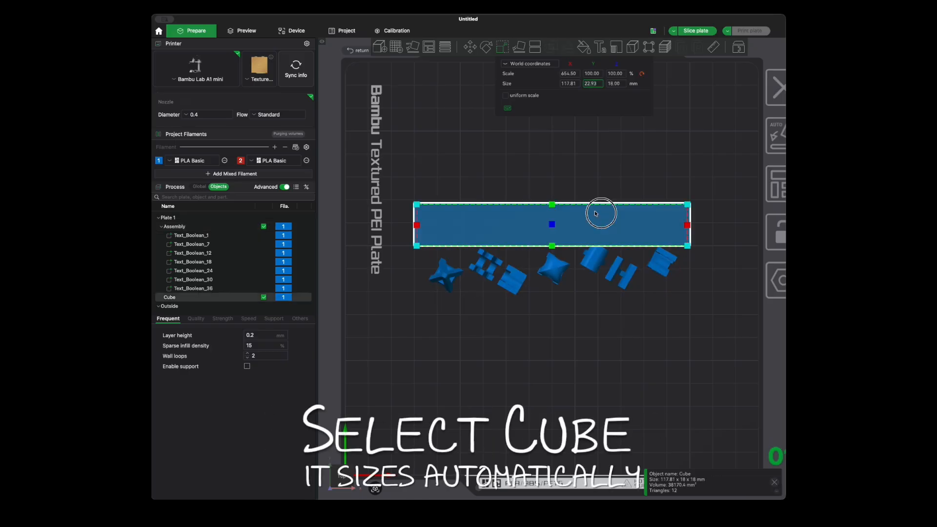
pyautogui.click(588, 84)
pyautogui.press('BackSpace')
pyautogui.write('3')
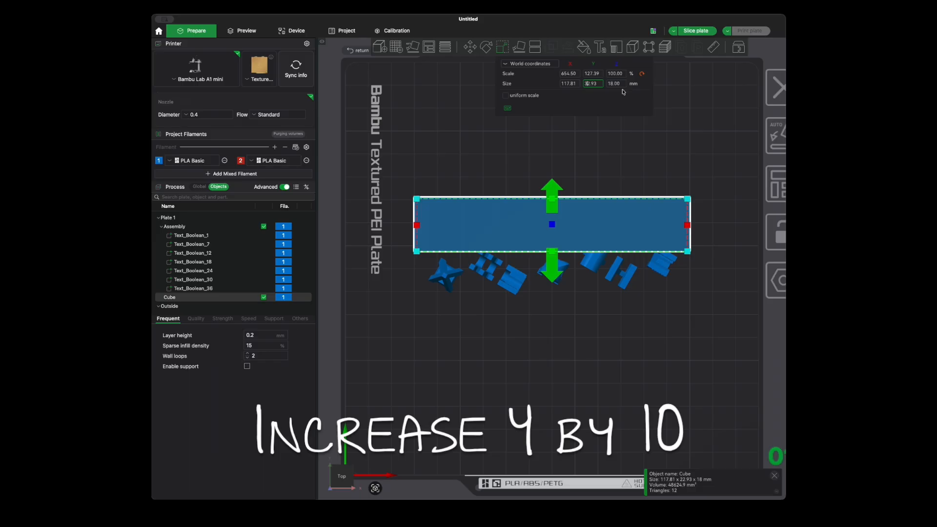
pyautogui.press('Return')
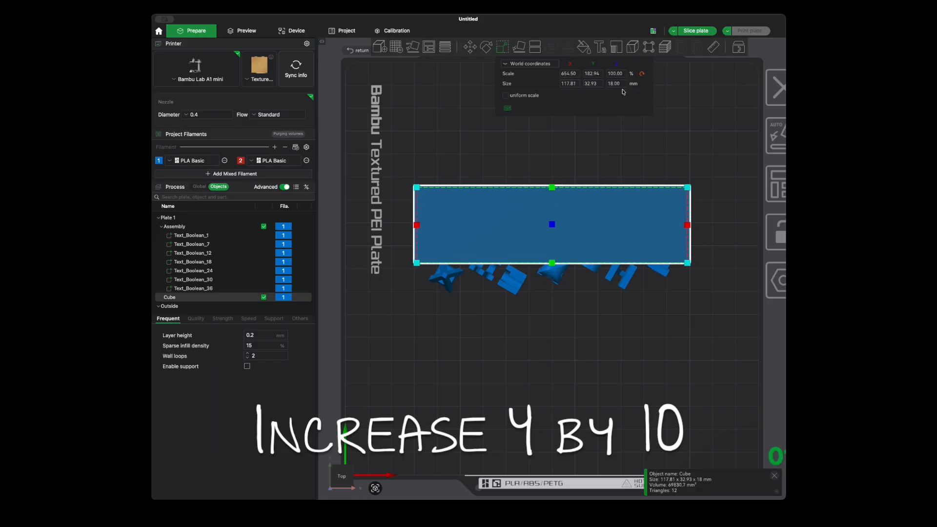
# Set the base cube's Z size to 3 mm
pyautogui.doubleClick(620, 84)
pyautogui.write('3')
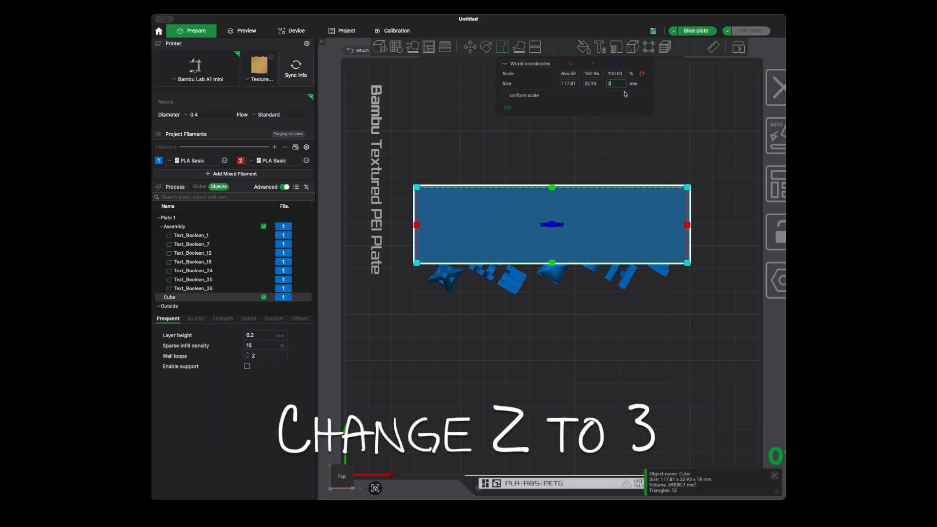
pyautogui.press('Return')
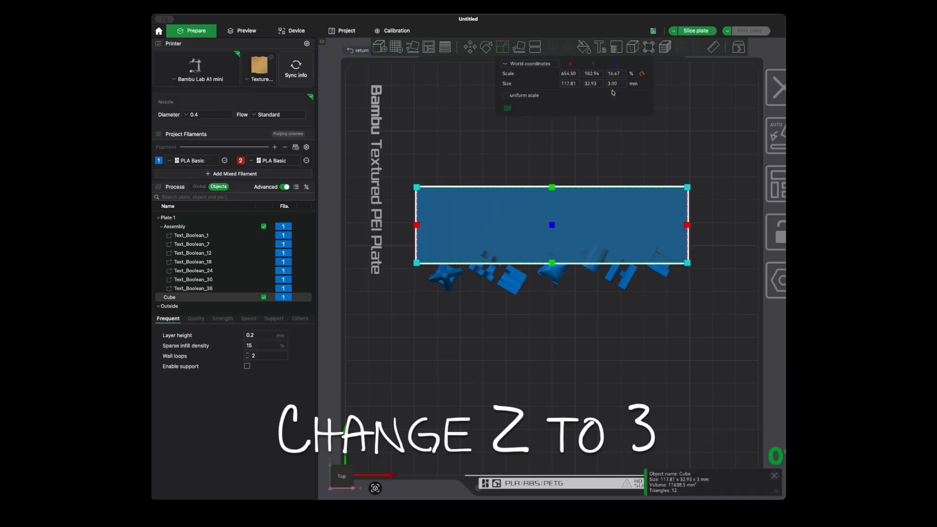
# Select the base cube and the letter assembly and align their centers in X and Y
pyautogui.keyDown('shift'); pyautogui.moveTo(526, 138); pyautogui.dragTo(619, 327); pyautogui.keyUp('shift')
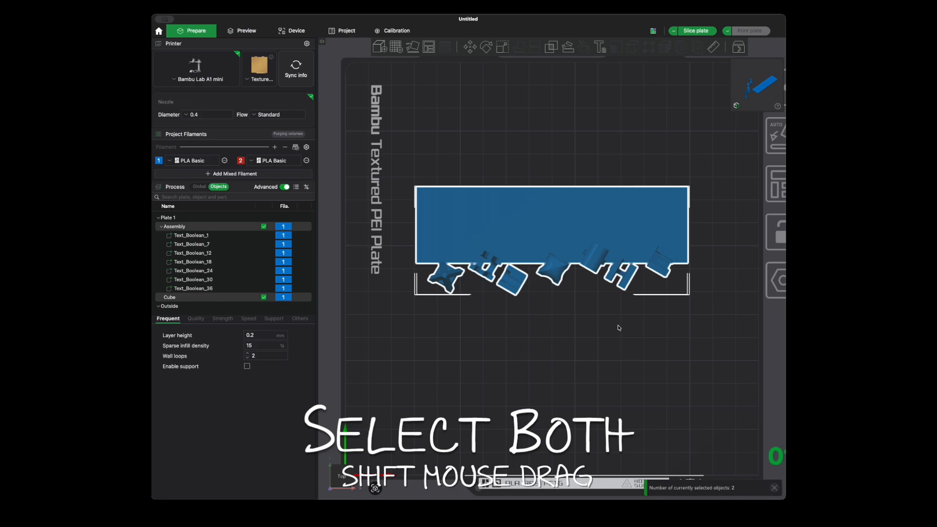
pyautogui.click(471, 50)
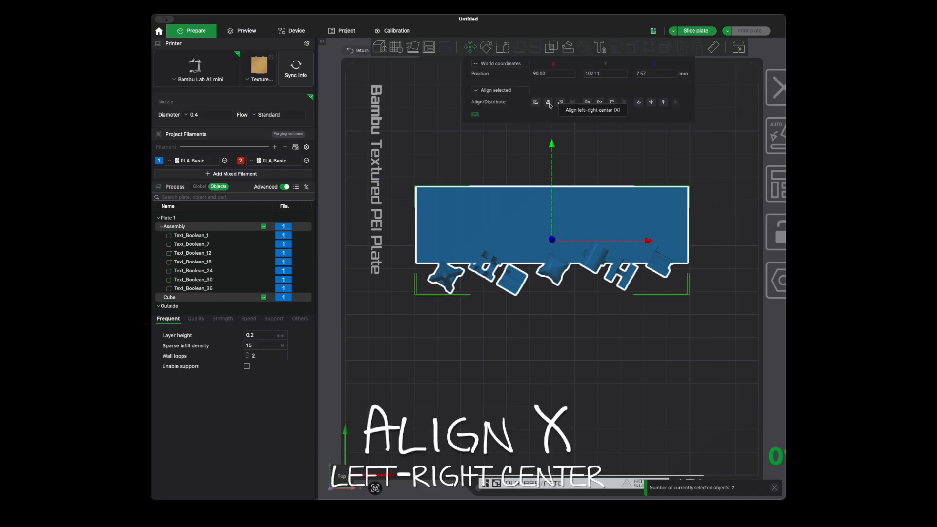
pyautogui.click(600, 105)
# Center the base cube and the letter assembly together on the plate and merge them into one assembly
pyautogui.keyDown('shift'); pyautogui.moveTo(529, 143); pyautogui.dragTo(606, 313); pyautogui.keyUp('shift')
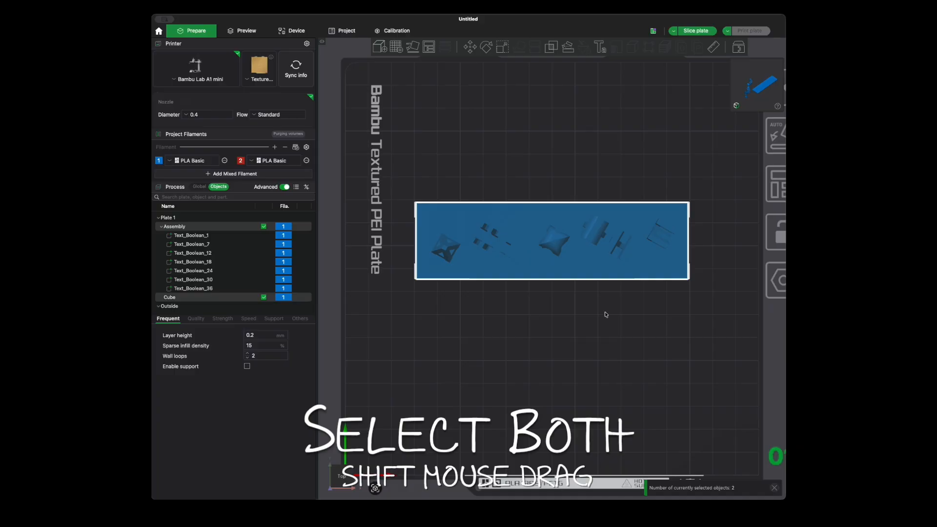
pyautogui.rightClick(587, 254)
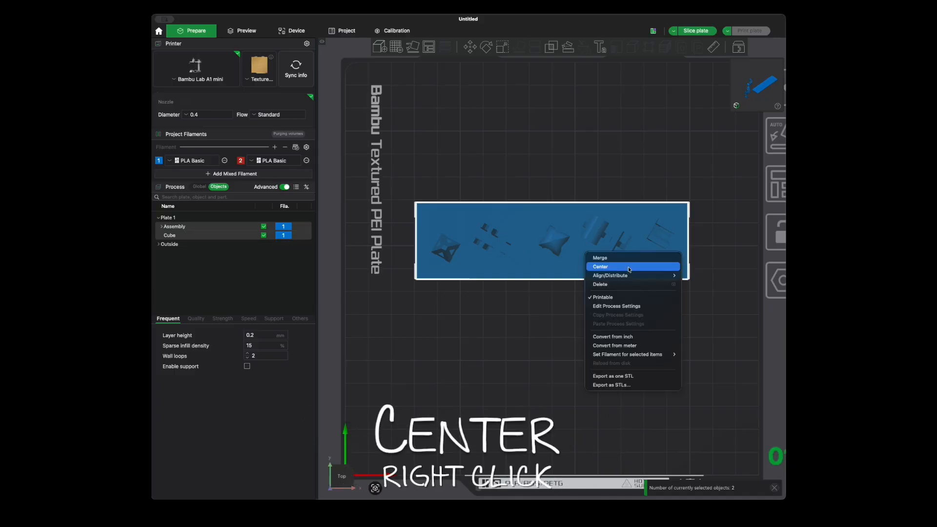
pyautogui.click(629, 268)
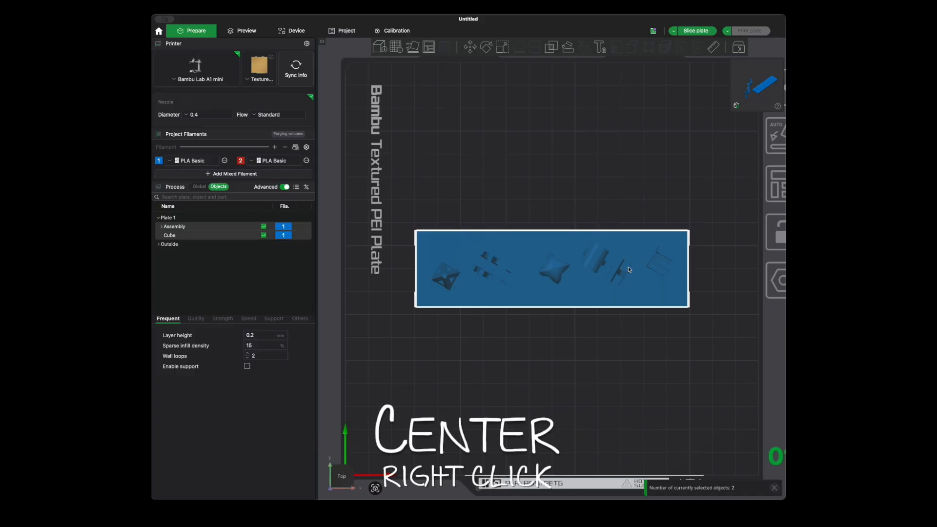
pyautogui.rightClick(629, 266)
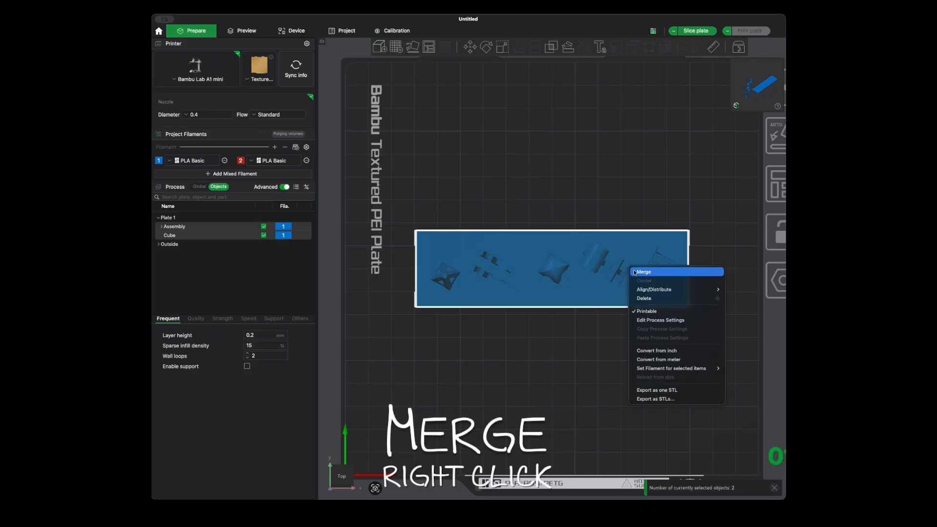
pyautogui.click(635, 272)
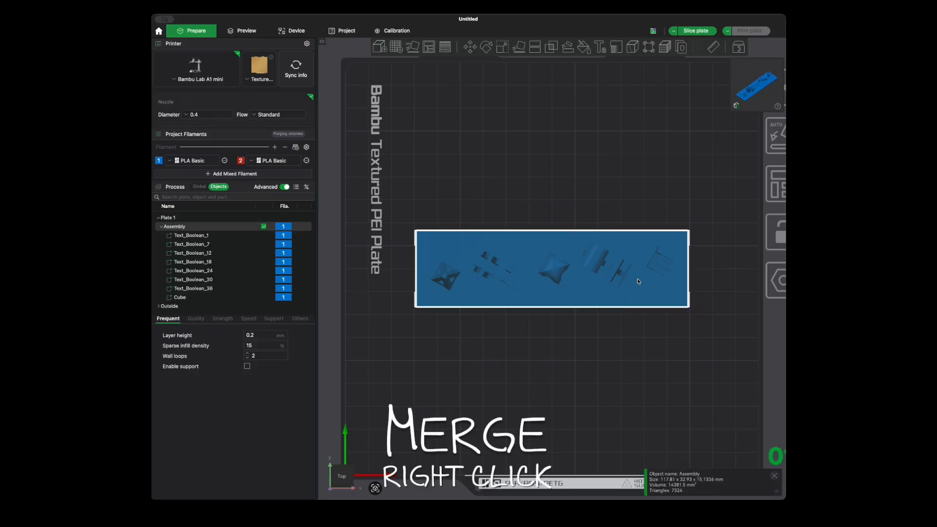
# Raise all seven text parts of the assembly by 3 mm in Z, check them from the front and deselect
pyautogui.click(190, 235)
pyautogui.keyDown('shift'); pyautogui.click(231, 288); pyautogui.keyUp('shift')
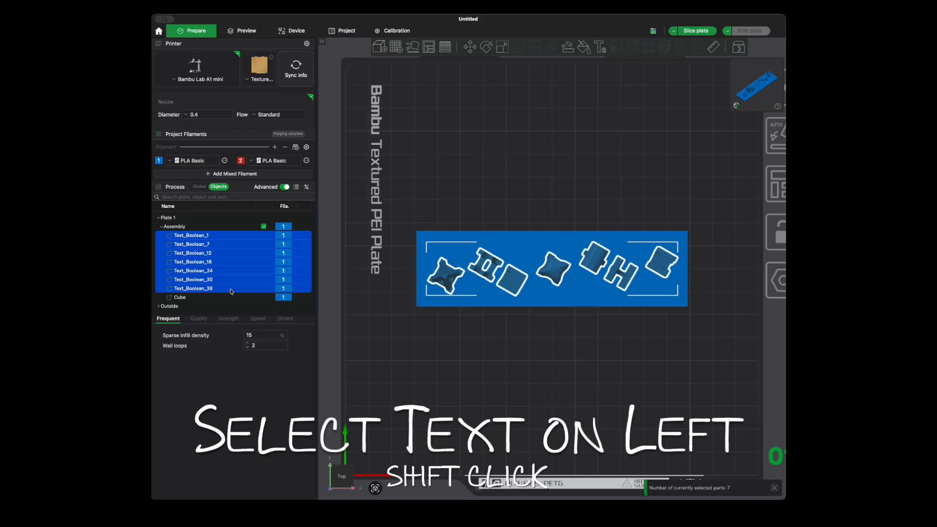
pyautogui.click(470, 47)
pyautogui.click(673, 74)
pyautogui.write('+3')
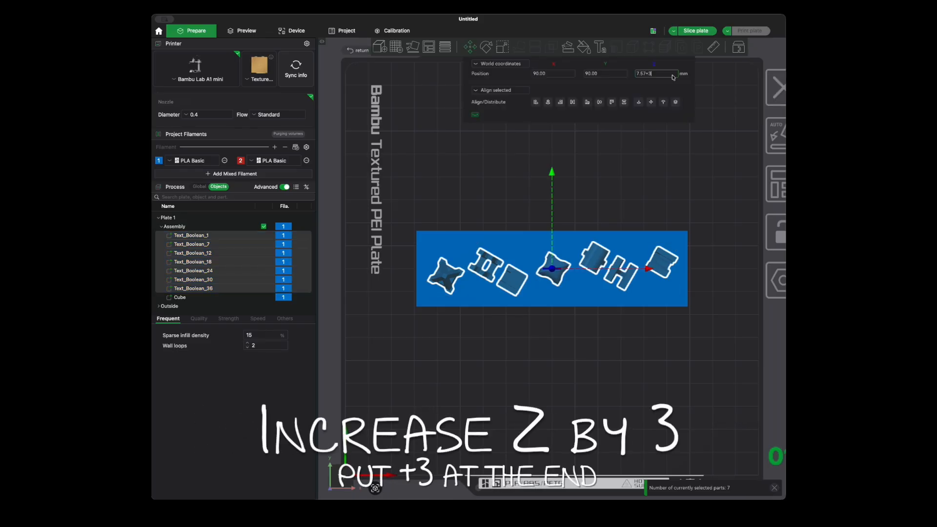
pyautogui.press('Return')
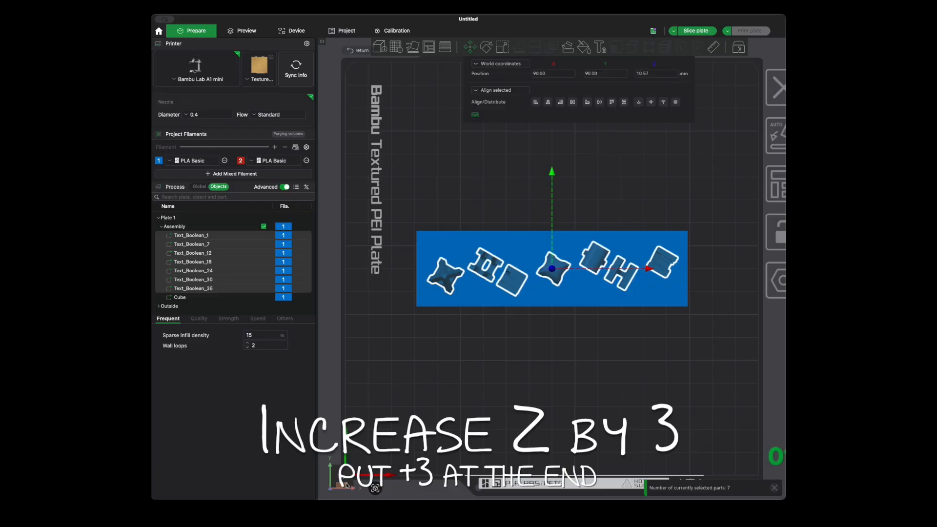
pyautogui.click(344, 484)
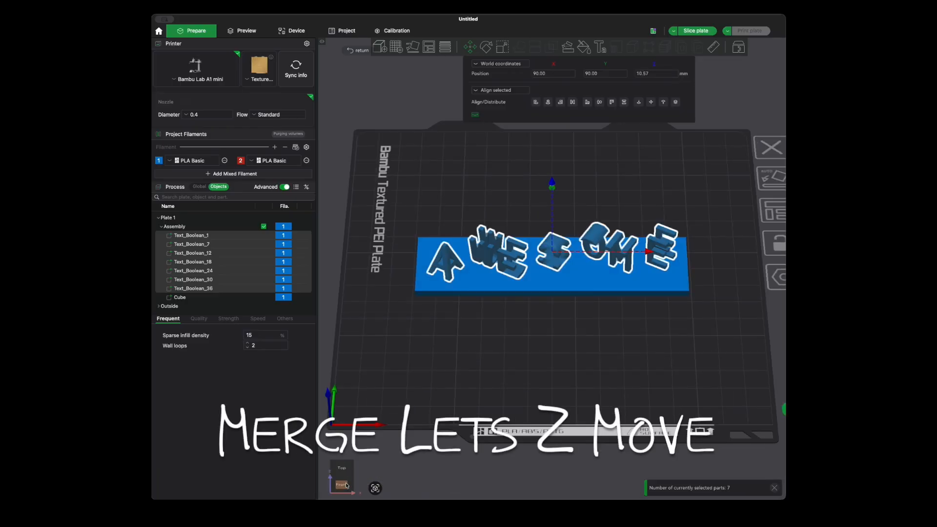
pyautogui.click(346, 484)
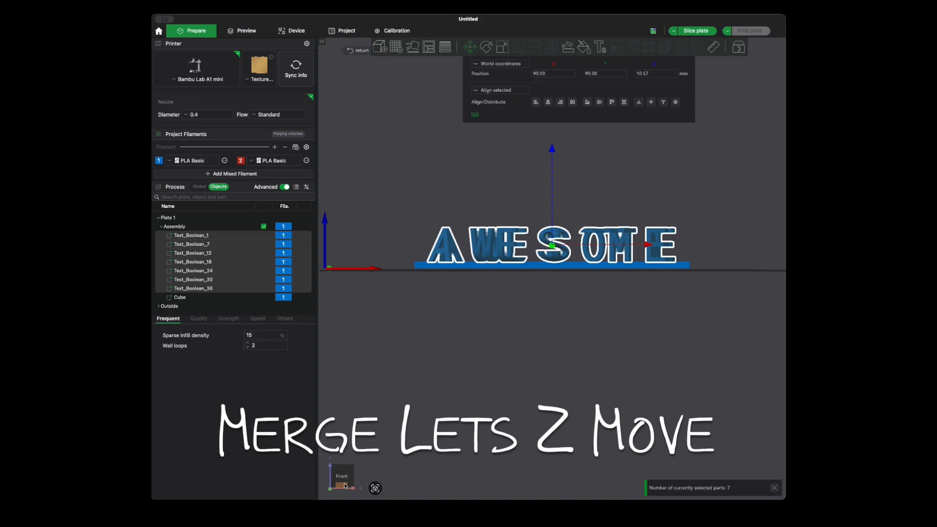
pyautogui.moveTo(345, 486); pyautogui.dragTo(344, 472)
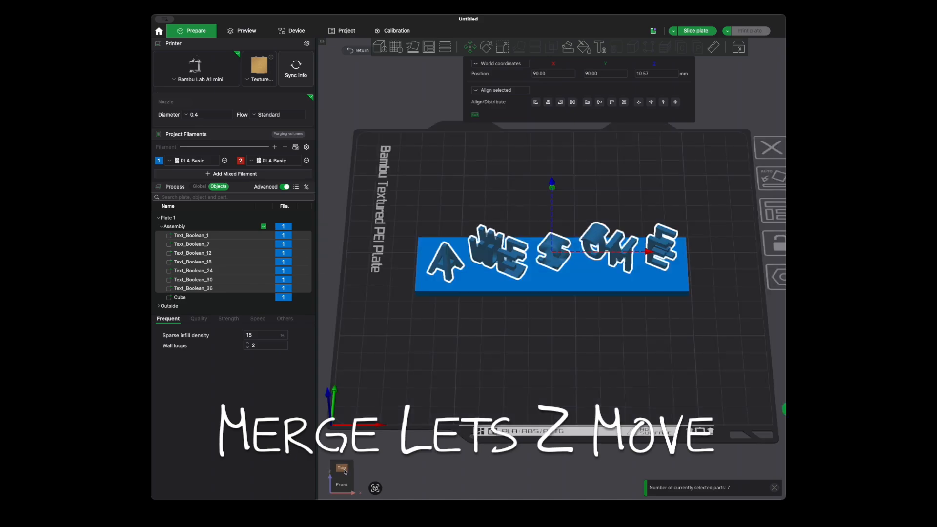
pyautogui.click(345, 471)
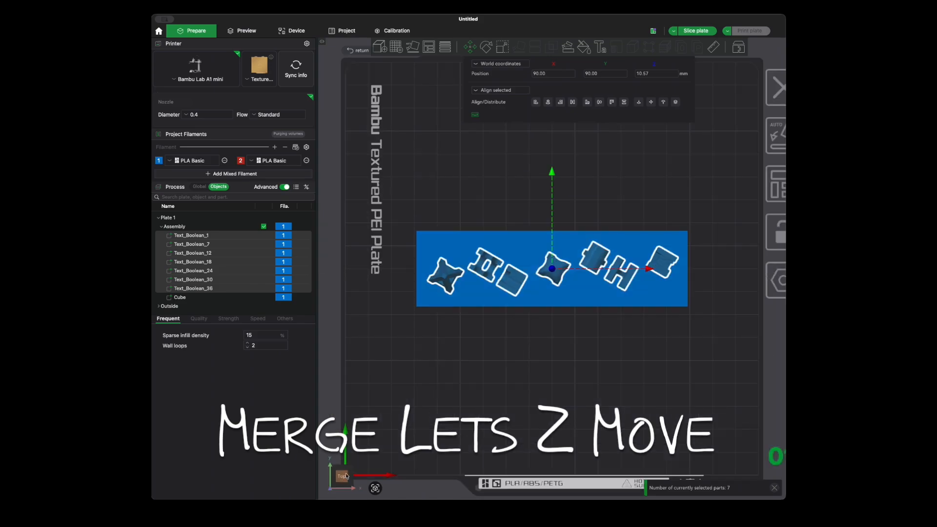
pyautogui.click(468, 406)
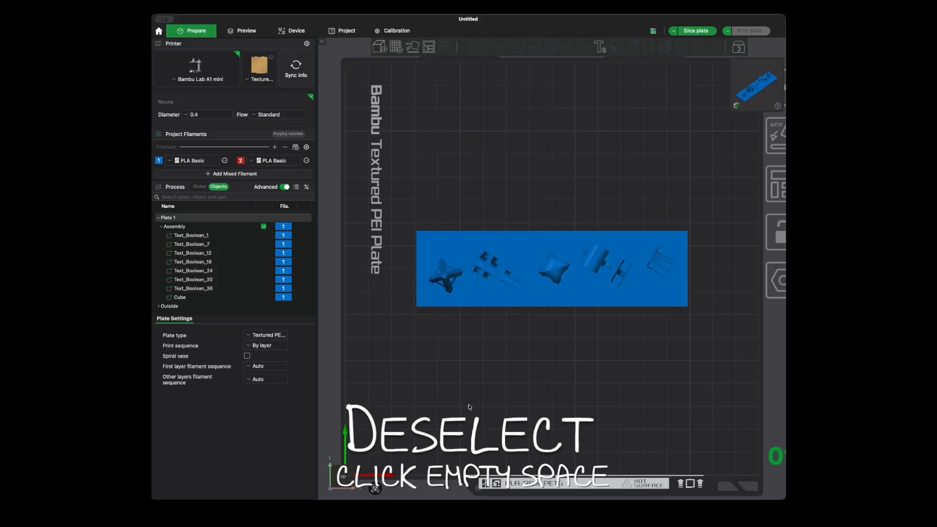
# Rotate the merged letter-and-base assembly 45° about the Z axis and open the Scale tool for it
pyautogui.click(569, 296)
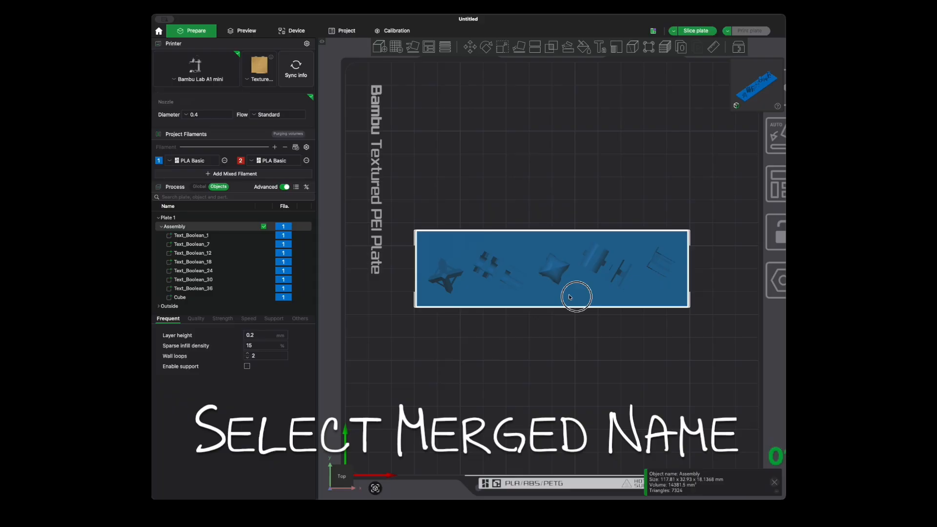
pyautogui.click(488, 48)
pyautogui.click(587, 73)
pyautogui.write('45')
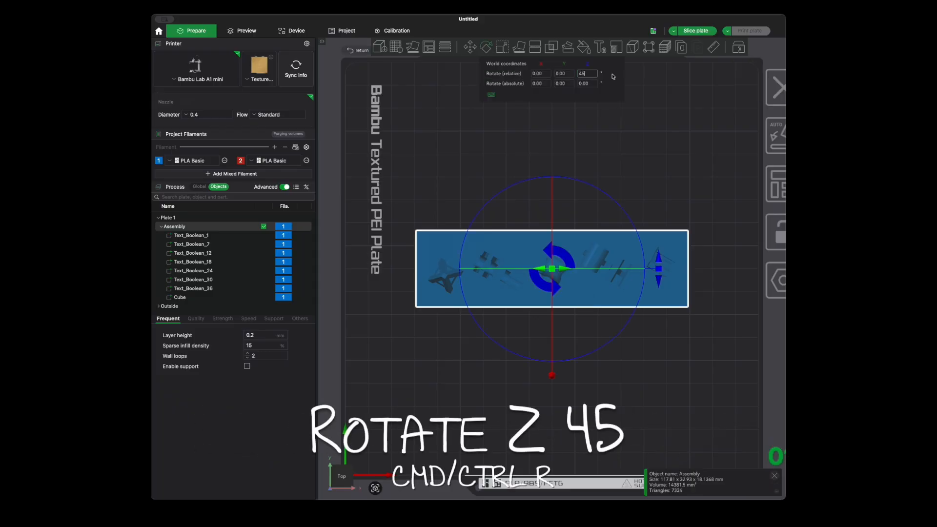
pyautogui.press('Return')
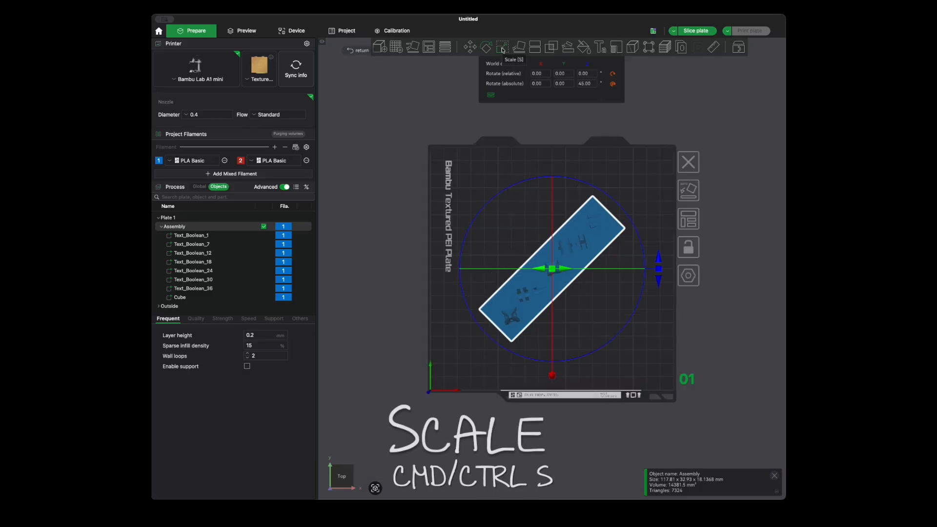
pyautogui.click(503, 48)
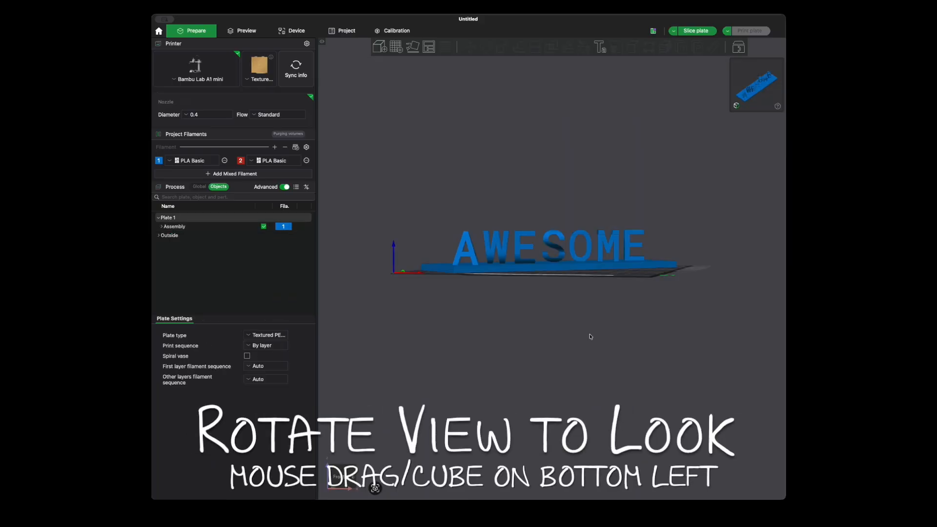
# Check the lettering from an angle and enable support in the global process settings
pyautogui.moveTo(591, 337); pyautogui.dragTo(547, 335)
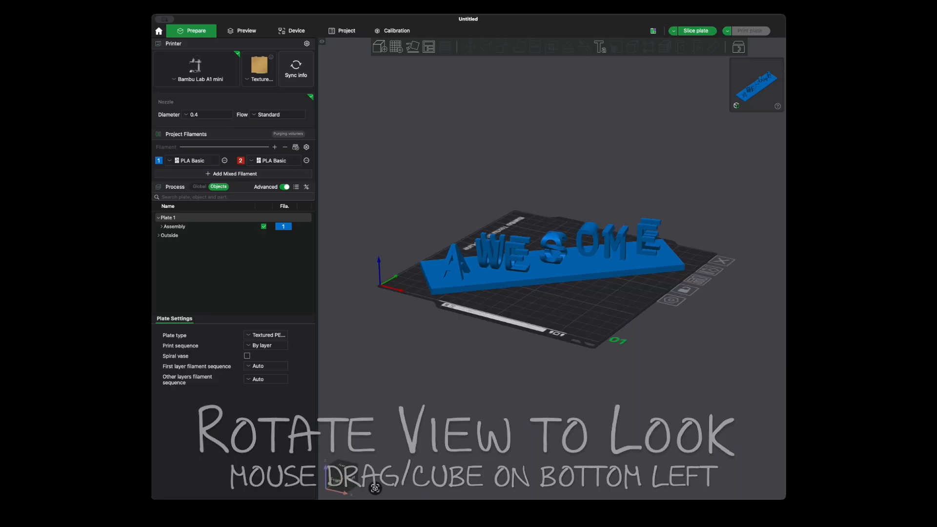
pyautogui.click(253, 214)
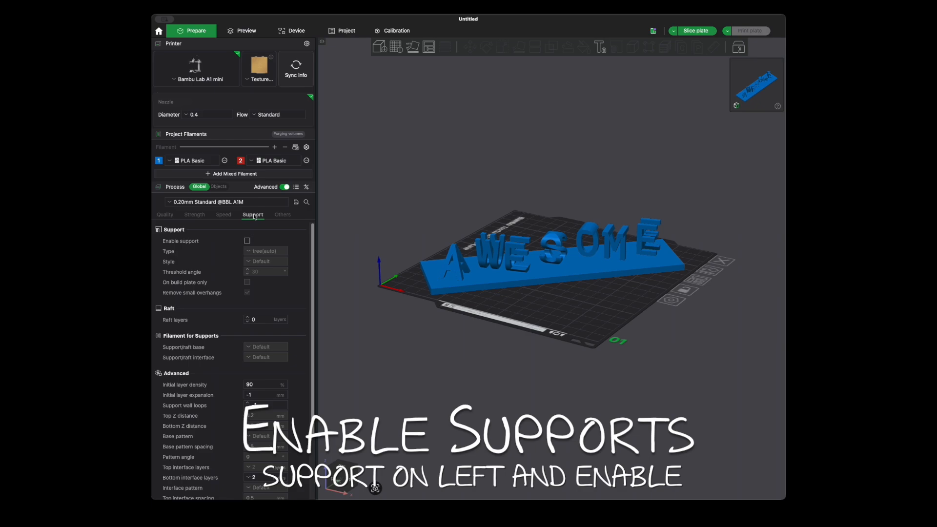
pyautogui.click(247, 242)
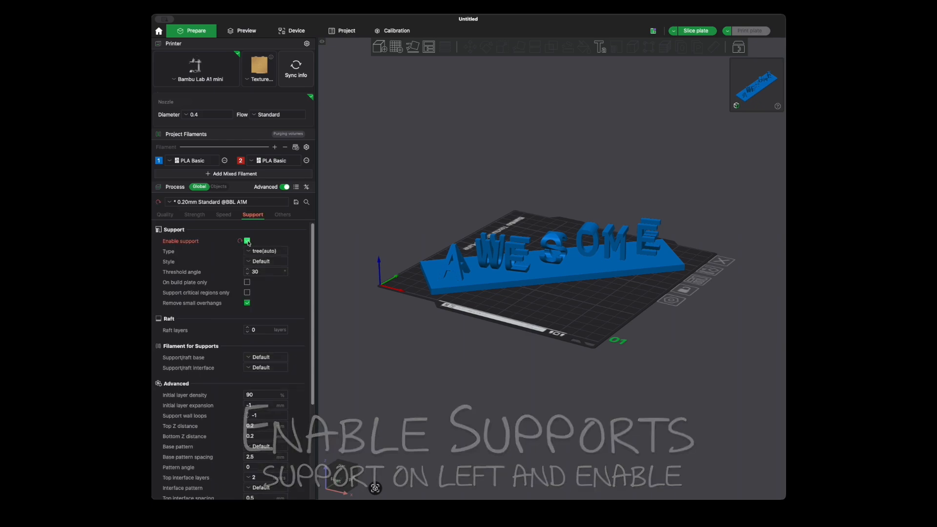